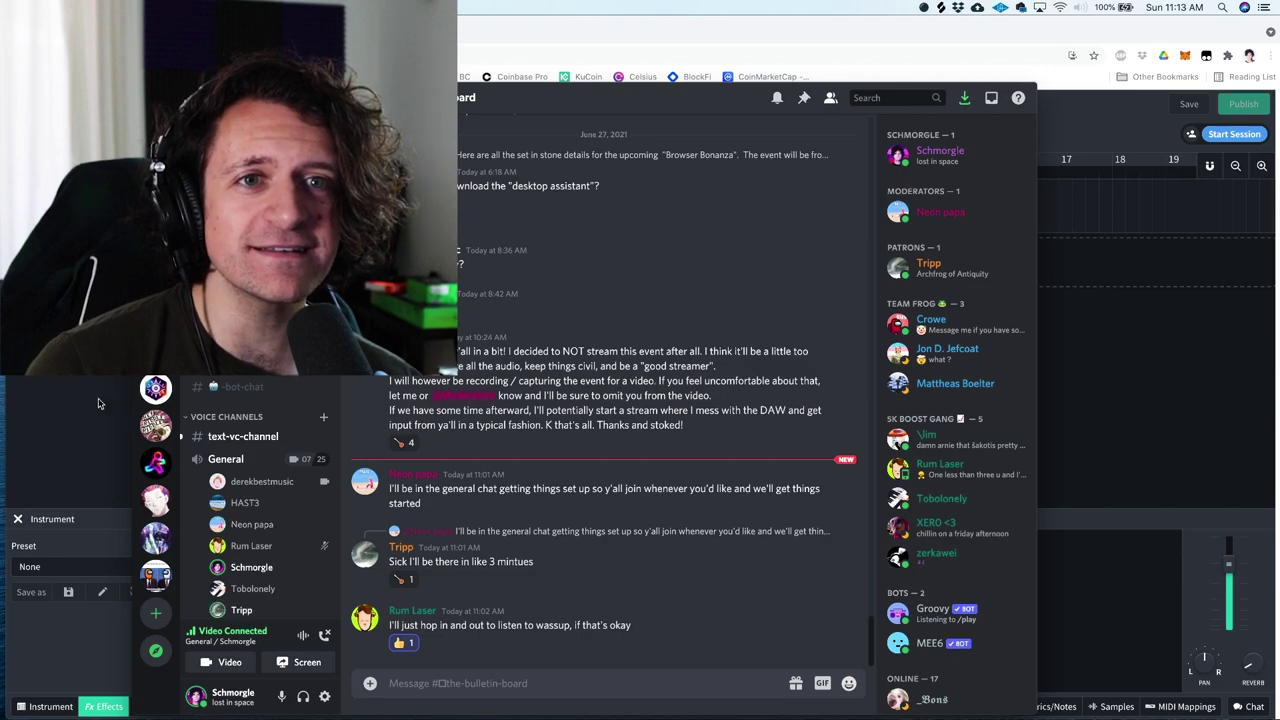
pyautogui.click(102, 407)
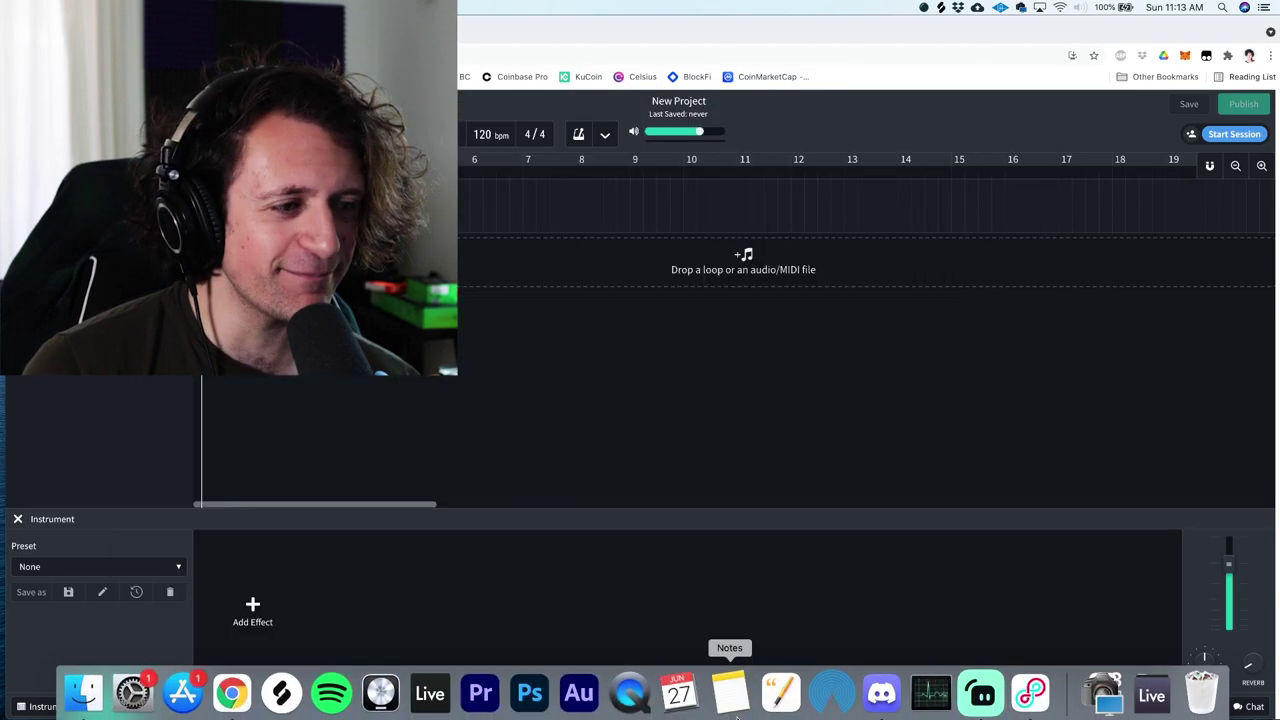
pyautogui.click(880, 692)
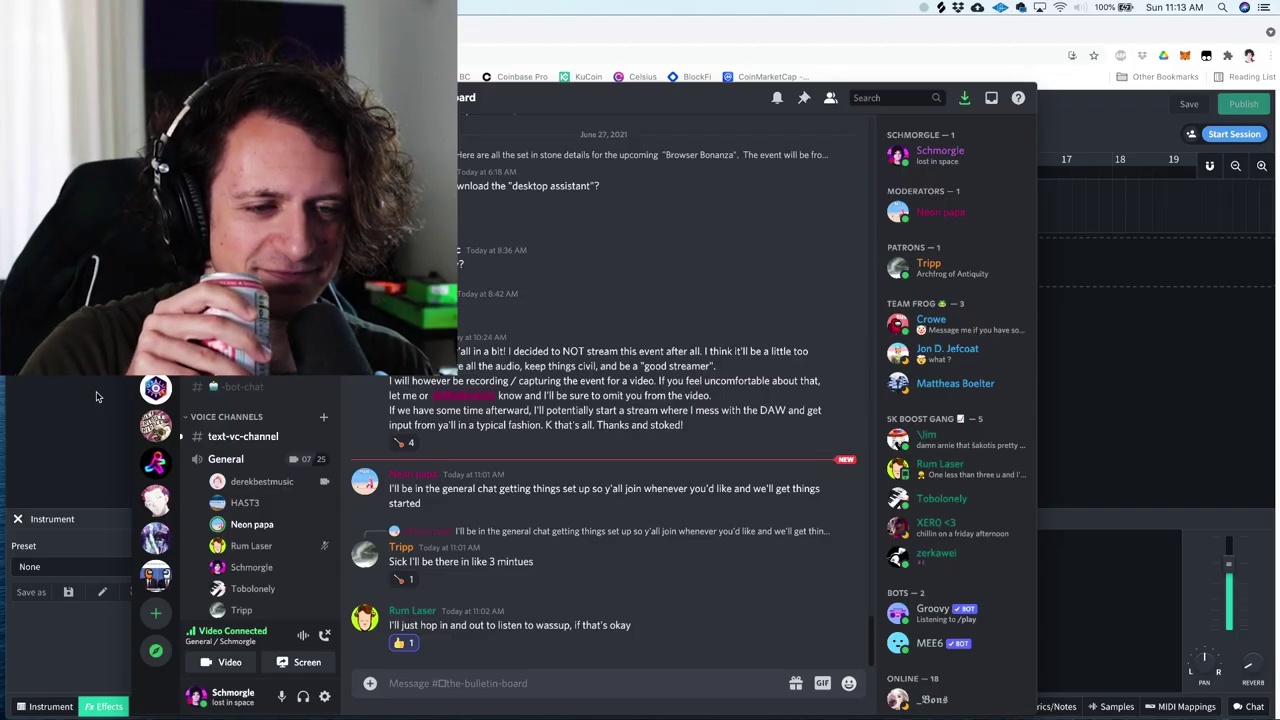
pyautogui.click(96, 397)
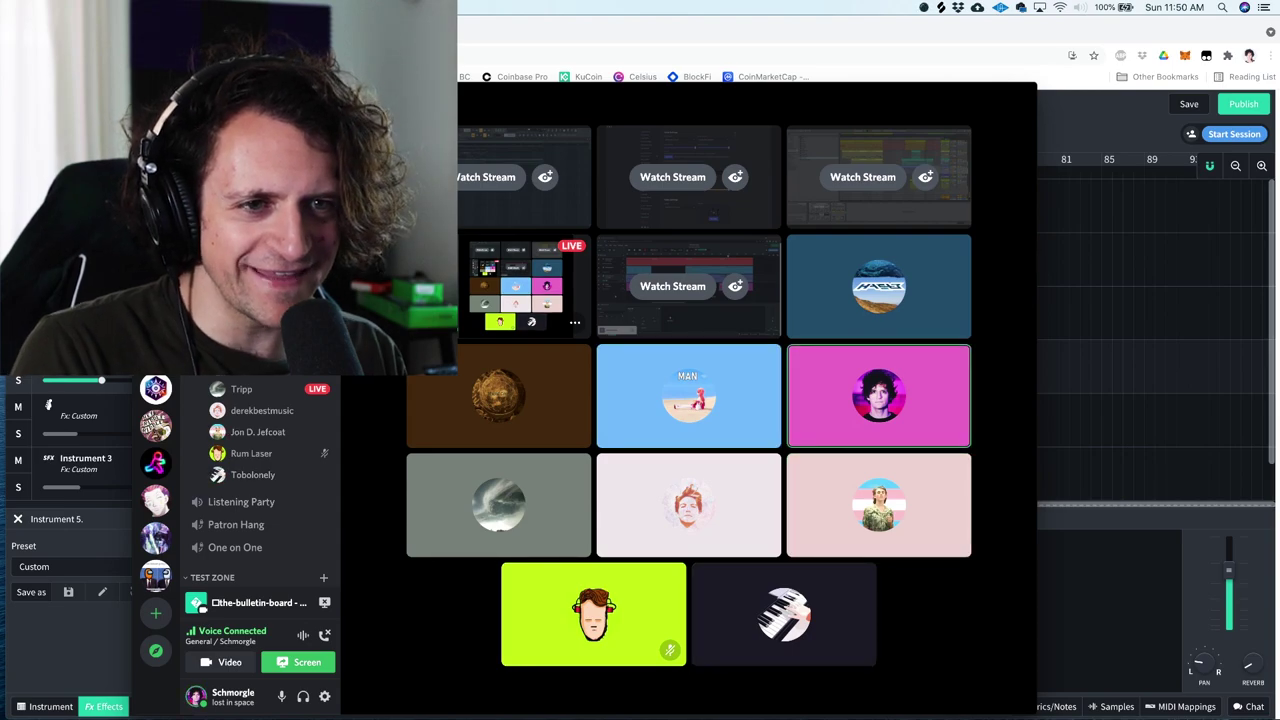
# Start watching a participant's shared stream in the Discord voice call
pyautogui.click(241, 400)
pyautogui.click(1001, 404)
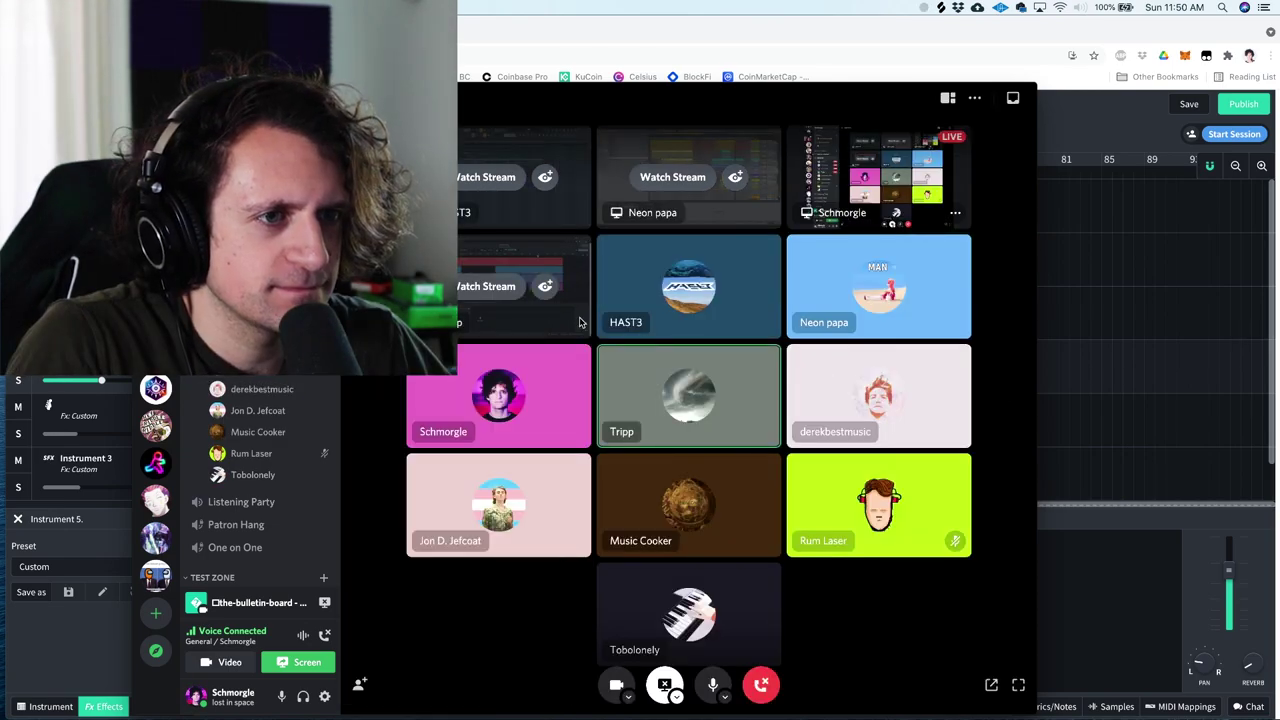
pyautogui.click(516, 298)
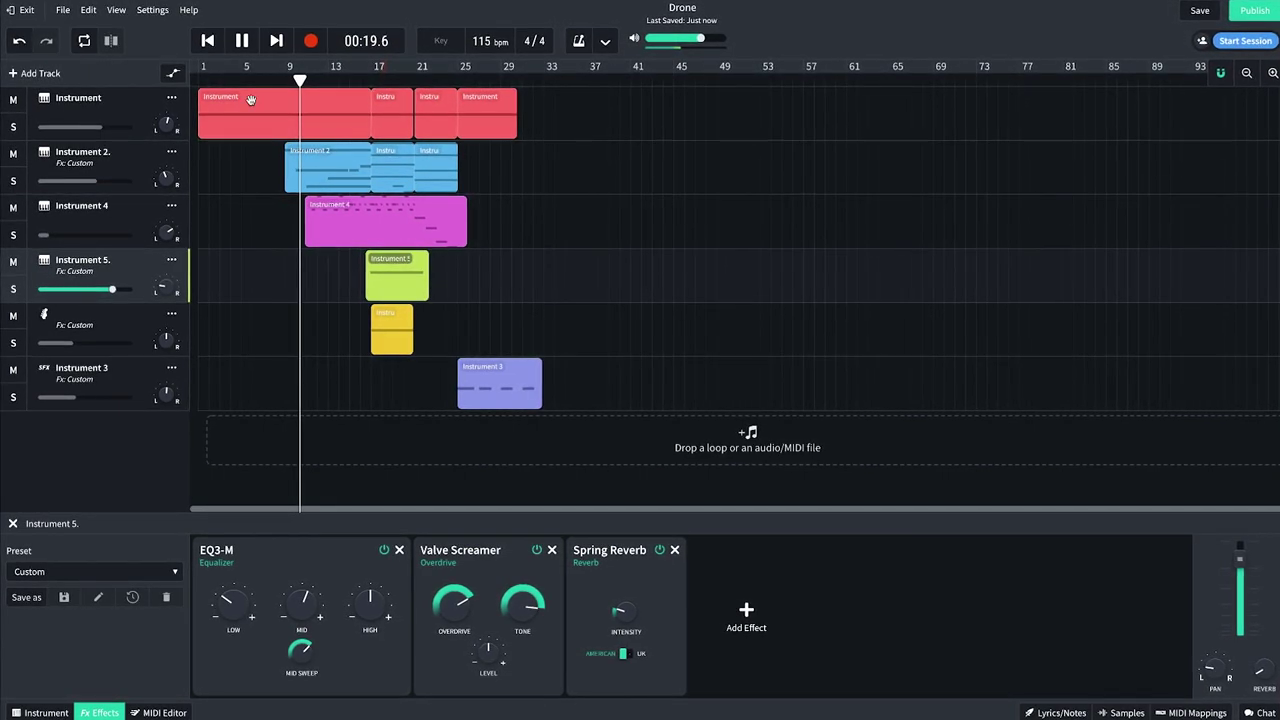
# In BandLab, check the guitar and instrument tracks while the Drone project plays and slightly lower the Instrument 5 track's volume
pyautogui.click(120, 326)
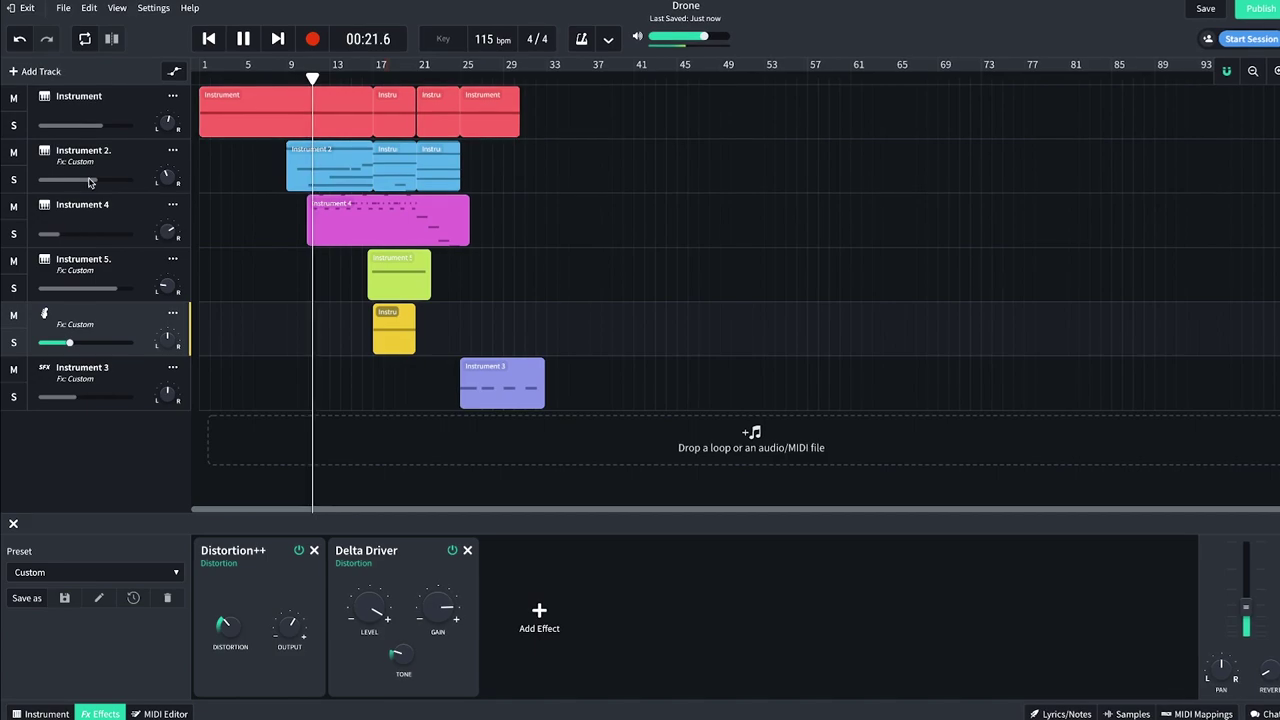
pyautogui.click(120, 112)
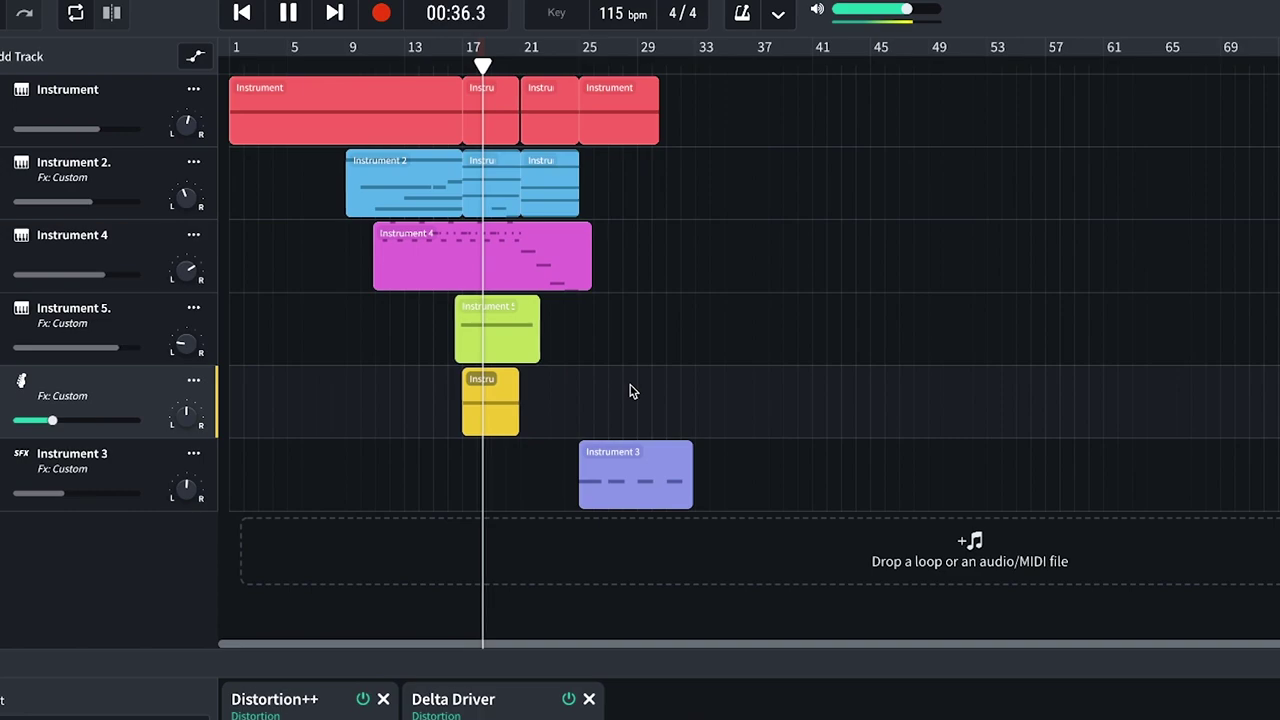
pyautogui.click(100, 346)
pyautogui.moveTo(83, 348); pyautogui.dragTo(72, 351)
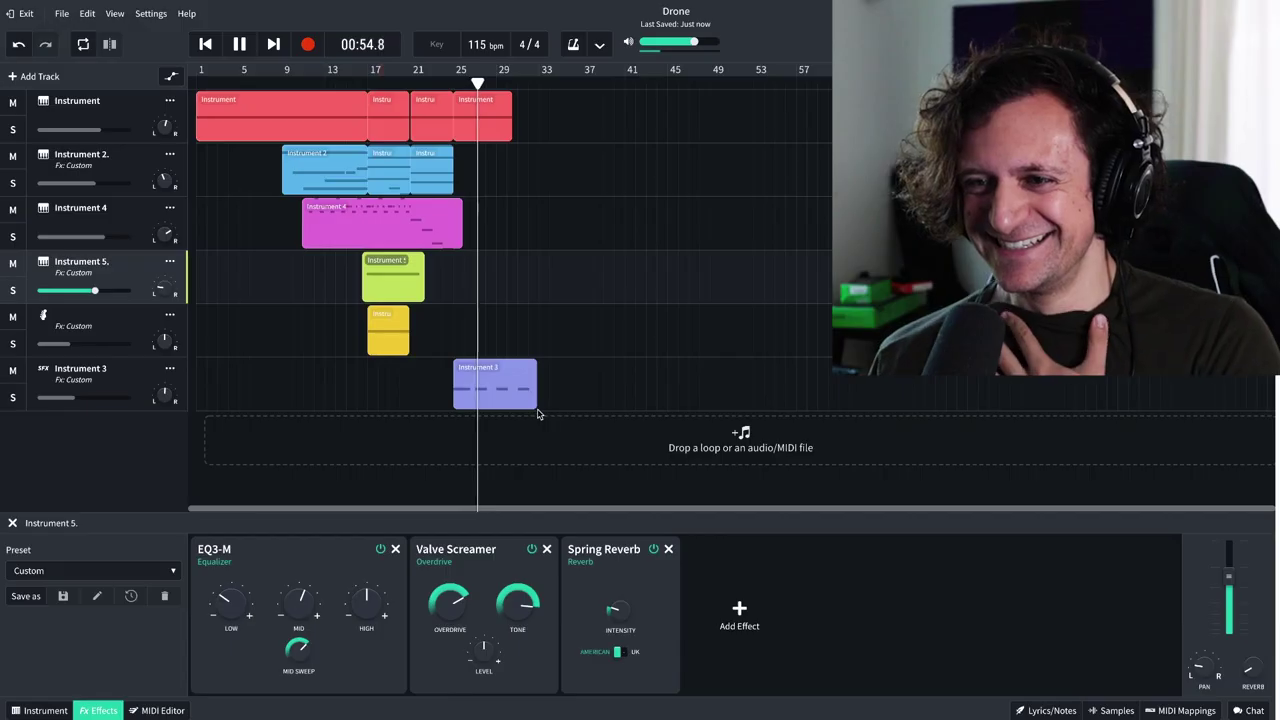
# Stop playback of the Drone project during its Instrument 3 section and exit the editor
pyautogui.click(509, 383)
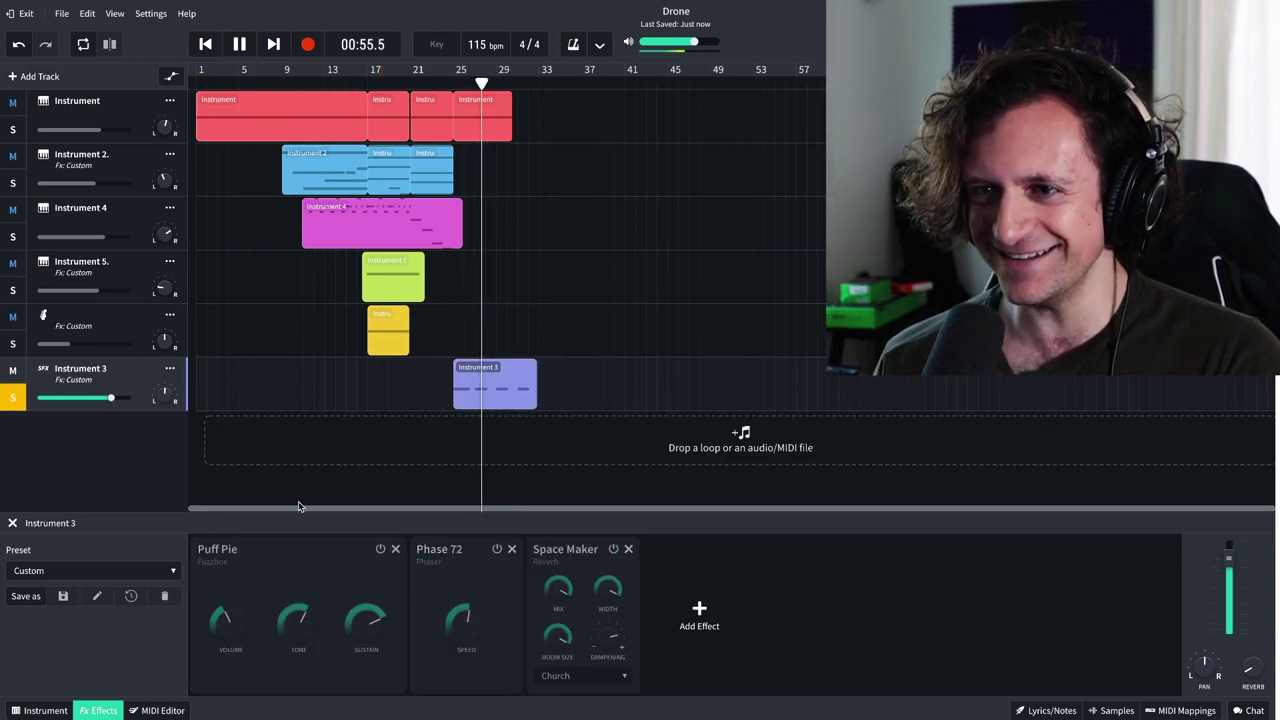
pyautogui.press('space')
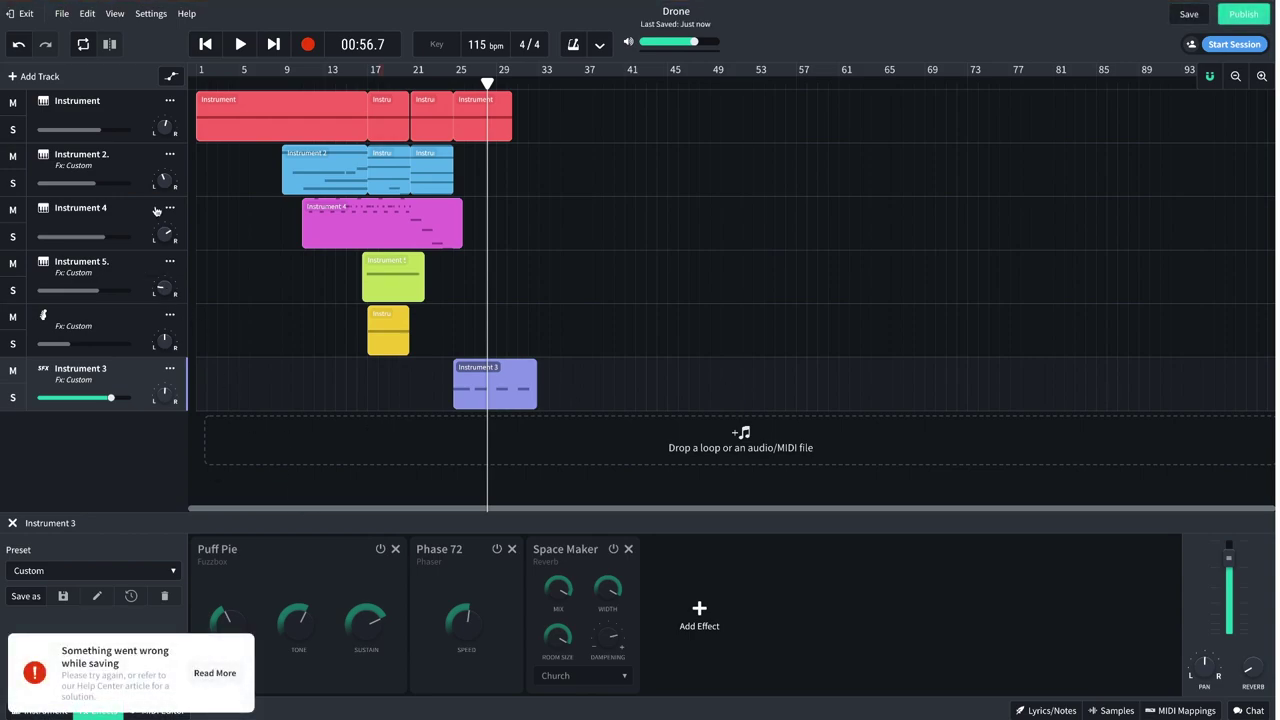
pyautogui.click(26, 14)
pyautogui.click(531, 398)
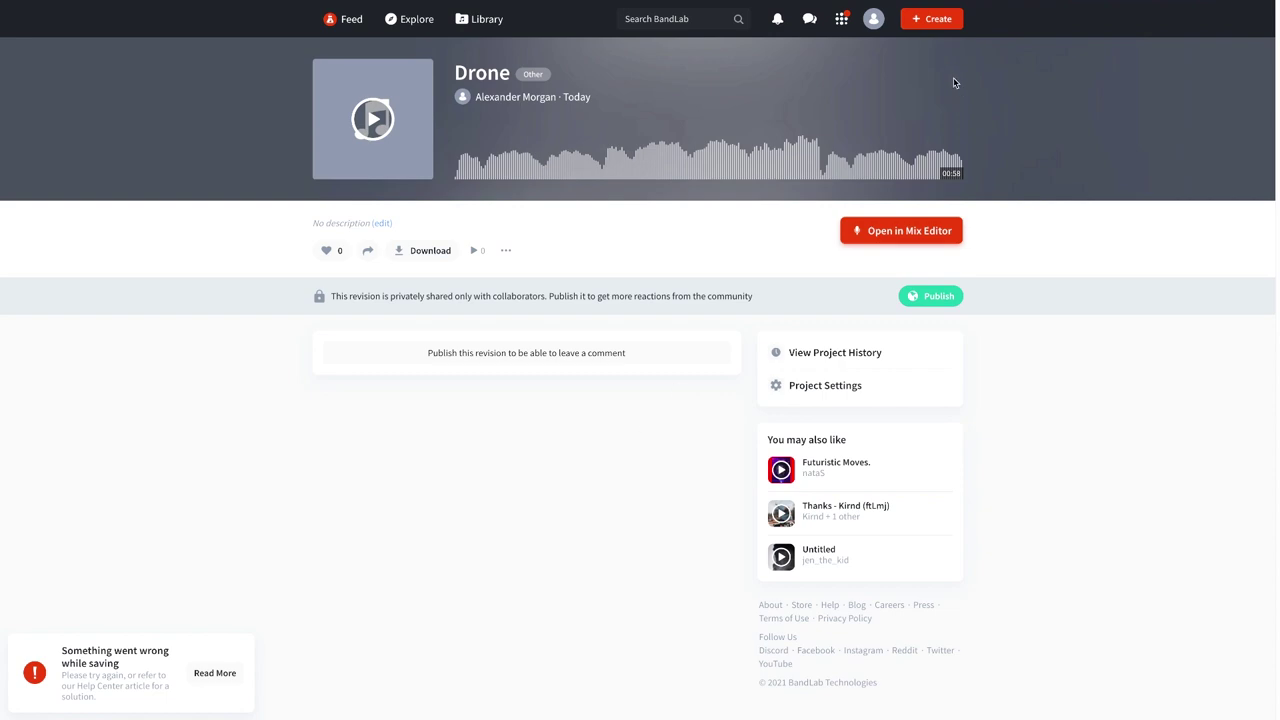
# Create a new project and add a MIDI Instruments track as its first track
pyautogui.click(936, 20)
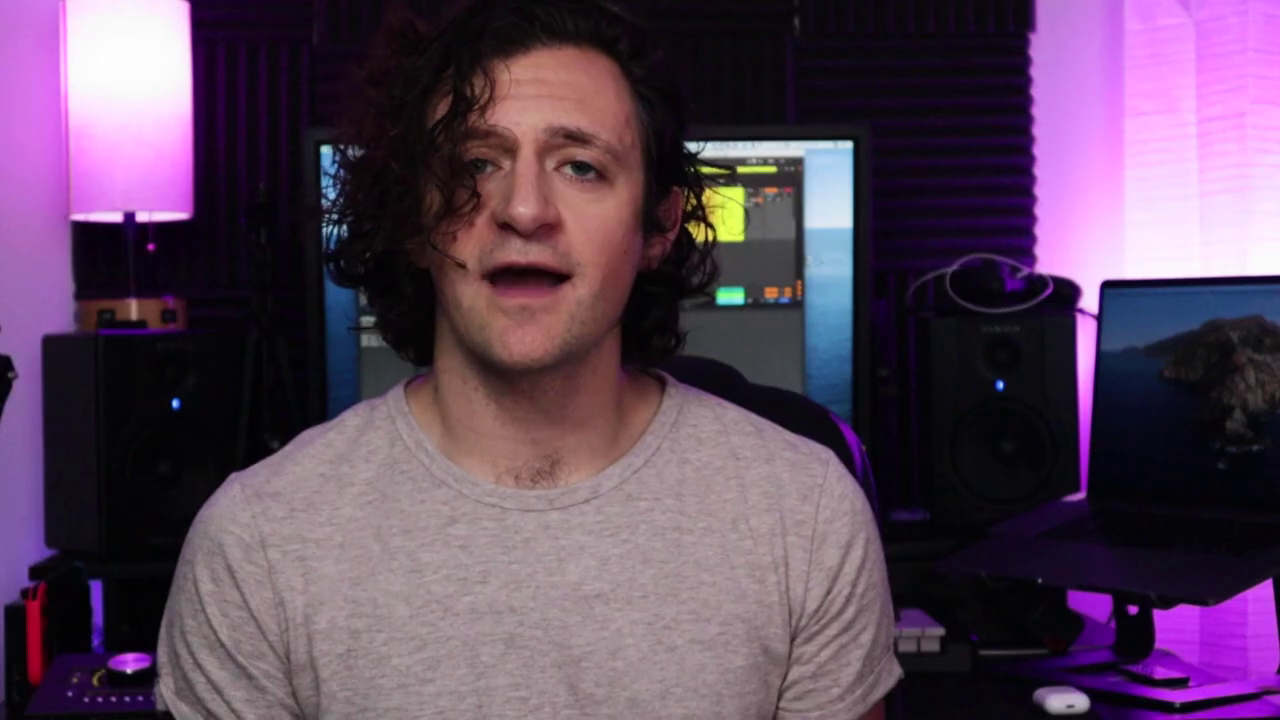
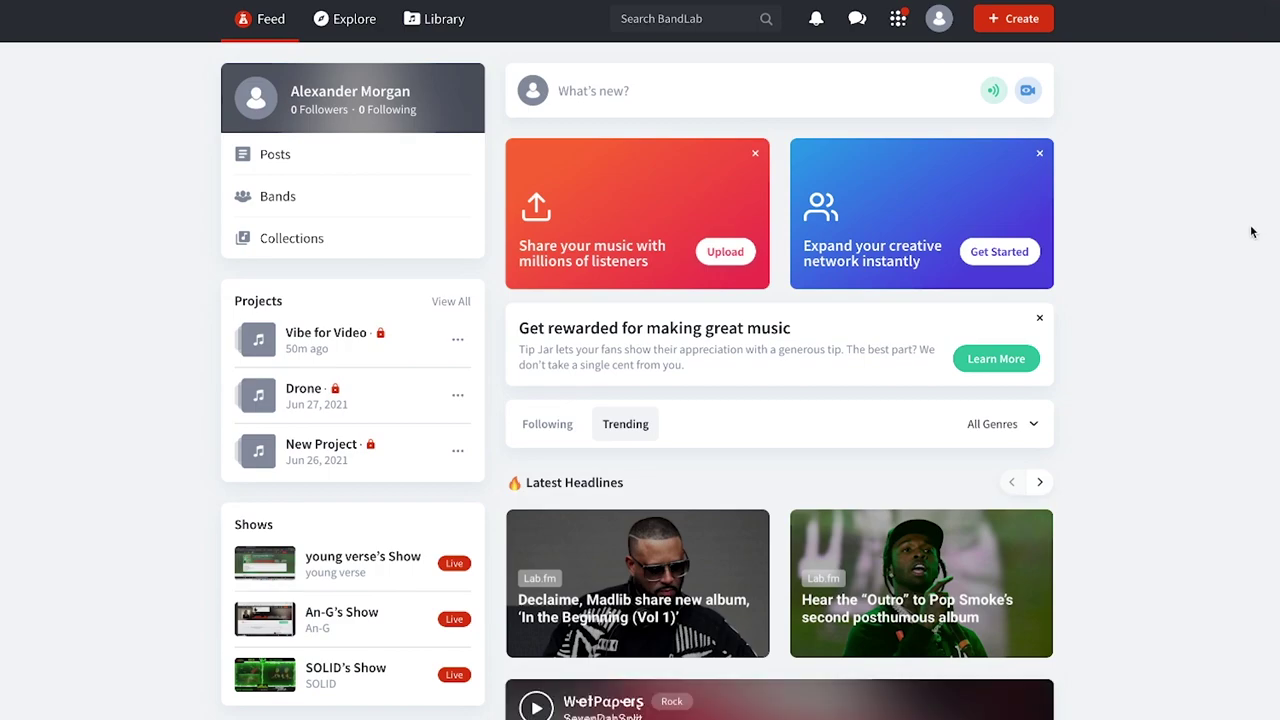
pyautogui.scroll(1, 1228, 240)
pyautogui.click(1003, 20)
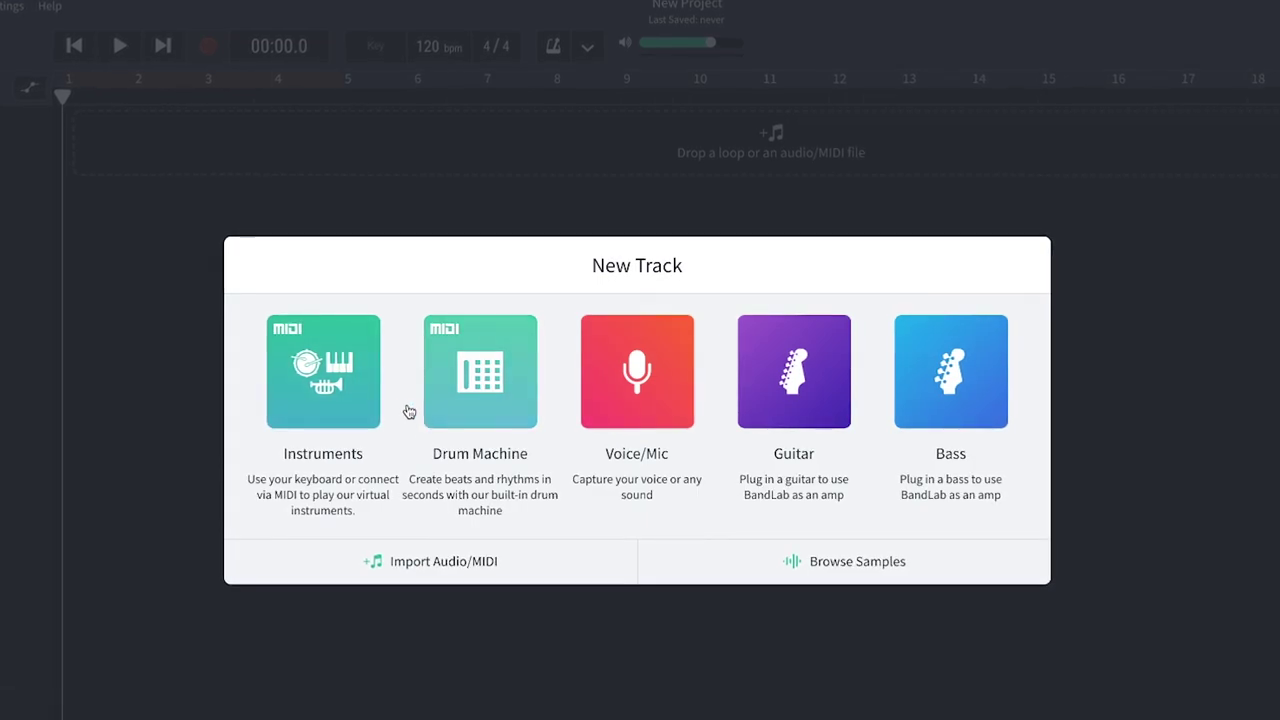
pyautogui.click(340, 393)
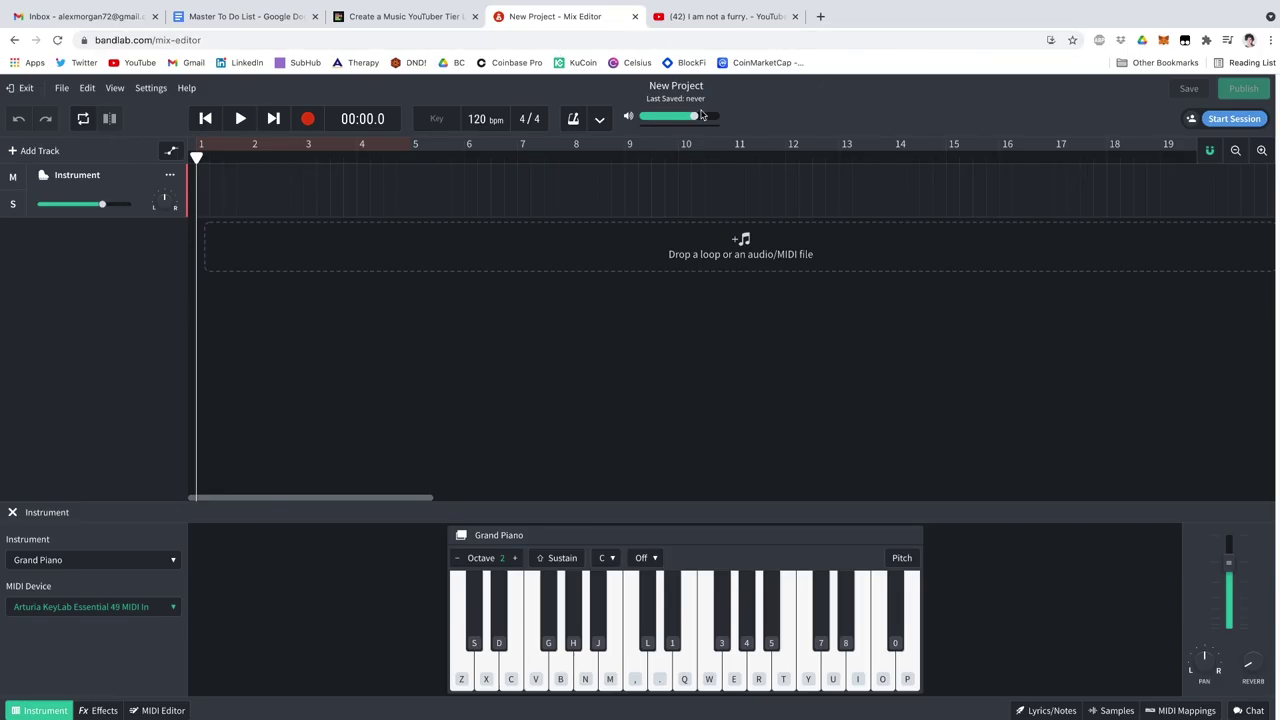
# Rename the project as Very Good Song
pyautogui.click(685, 86)
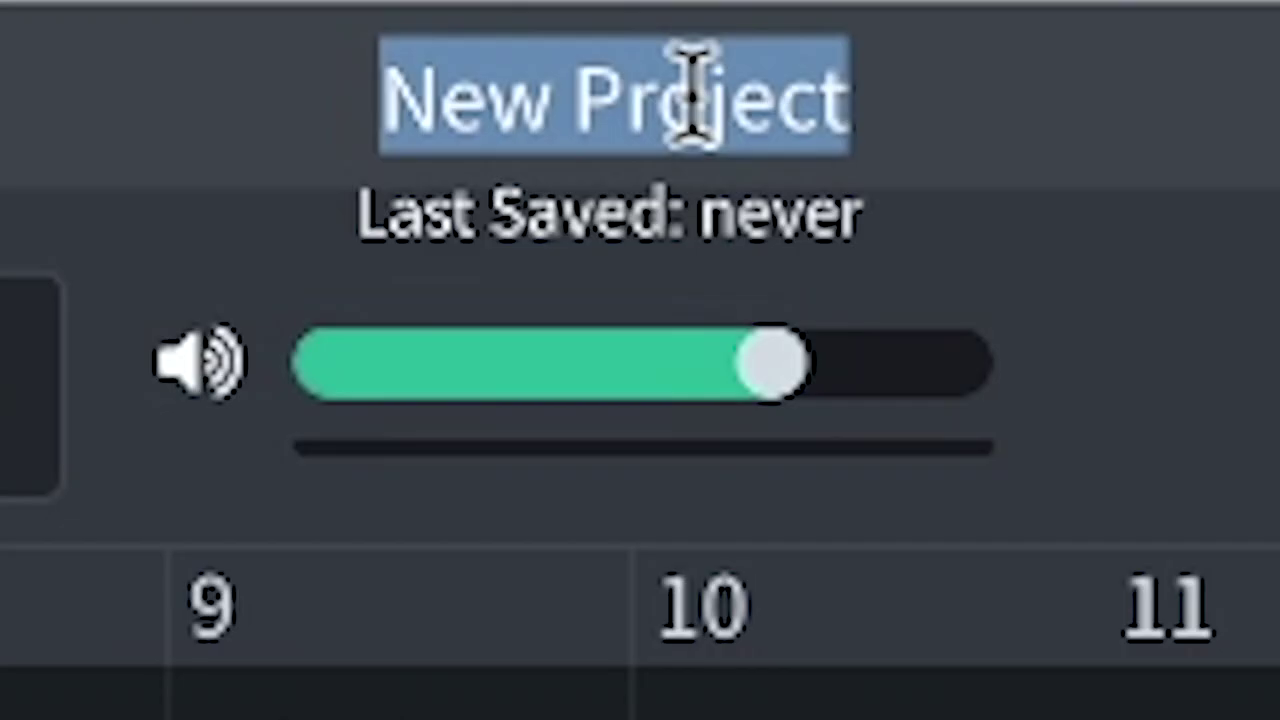
pyautogui.write('Very Good Song')
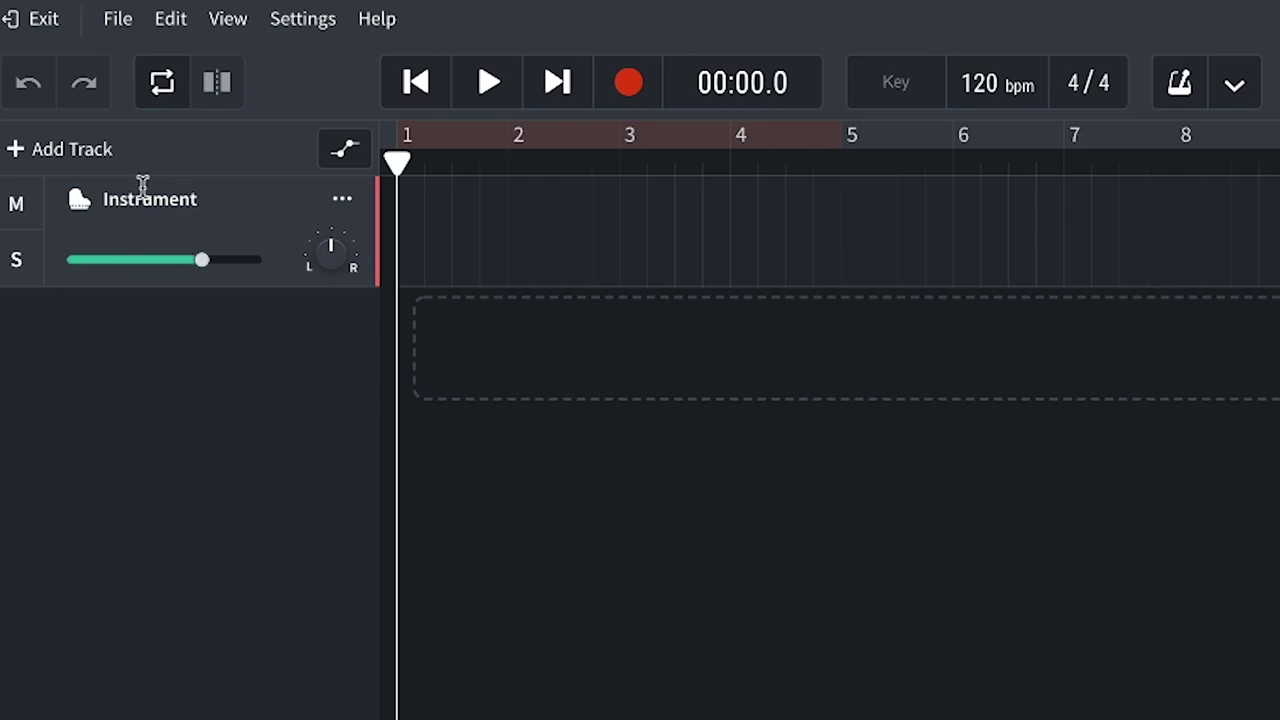
# Load the Classic Grime Vol. 1 creator kit on the Instrument track and audition several of its pads
pyautogui.click(251, 703)
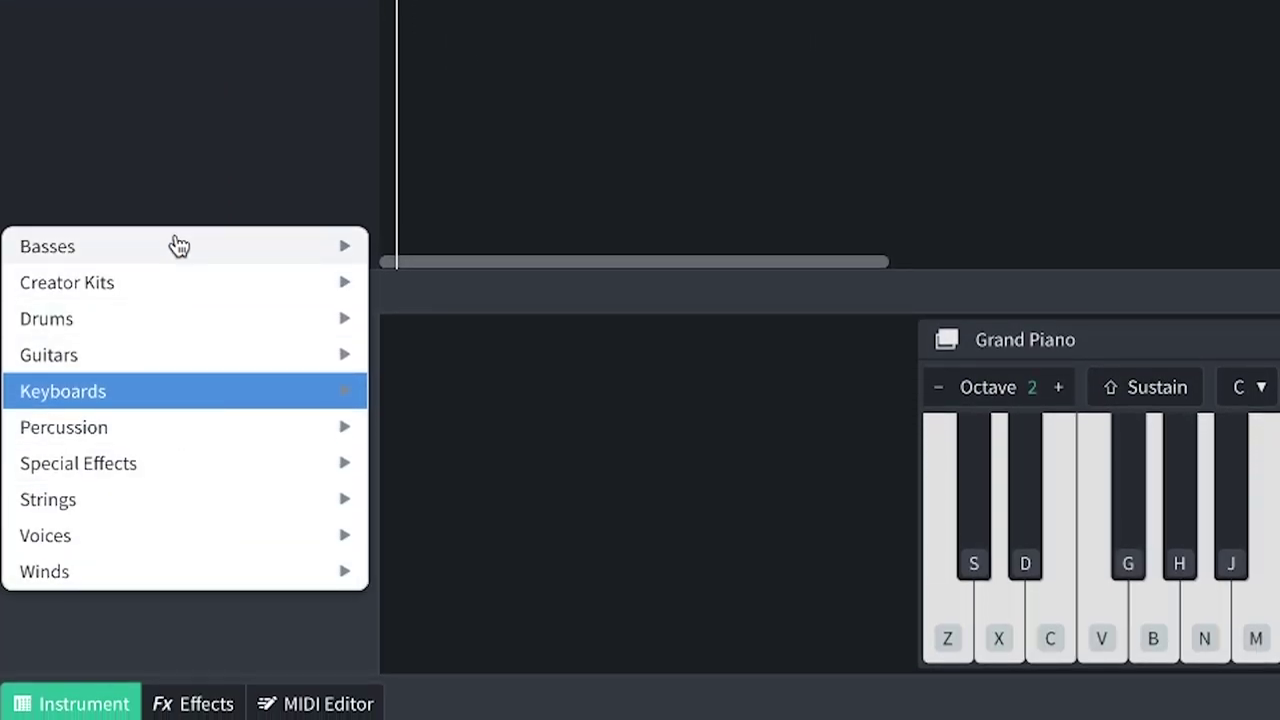
pyautogui.moveTo(180, 290)
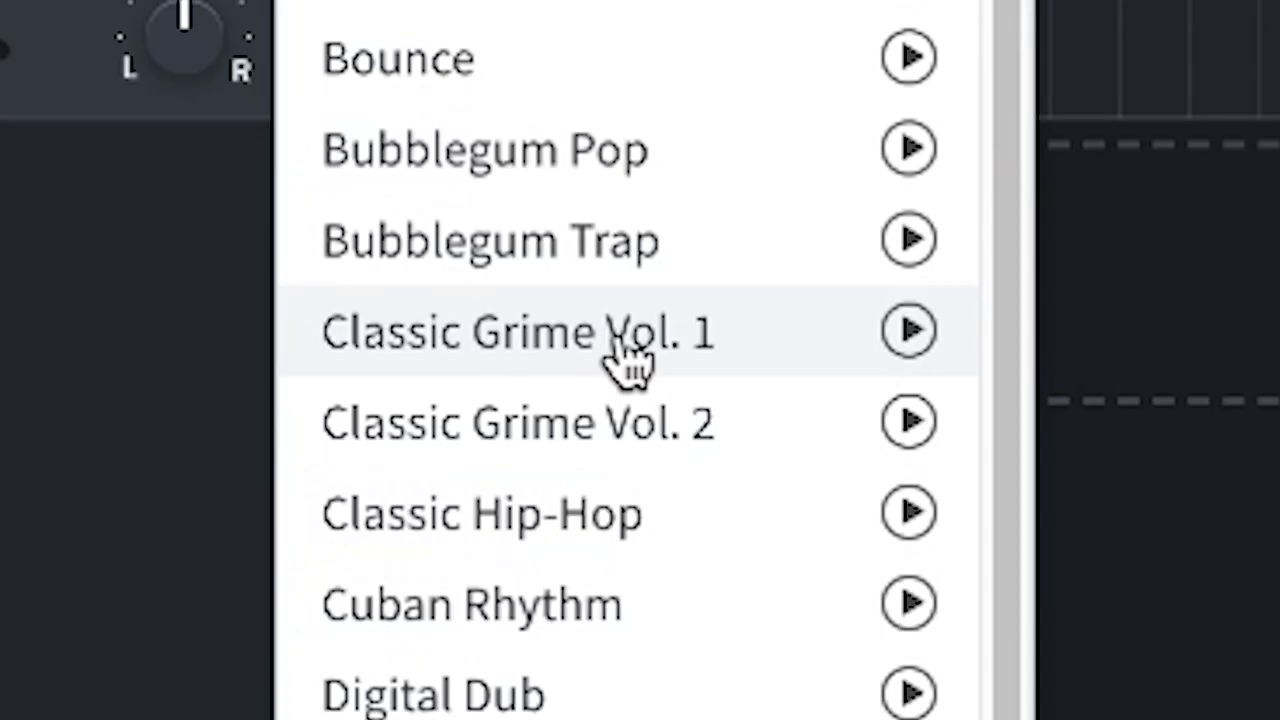
pyautogui.click(627, 355)
pyautogui.press('v')
pyautogui.press('j')
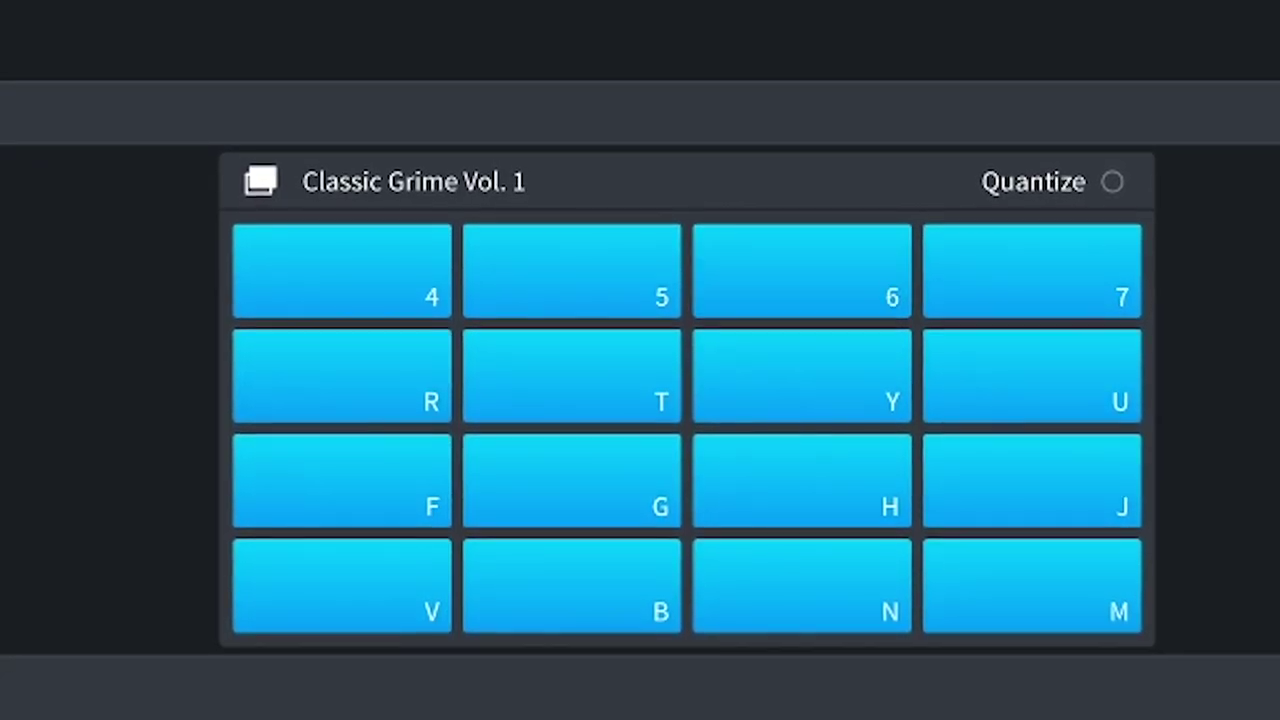
pyautogui.press('u')
pyautogui.press('u')
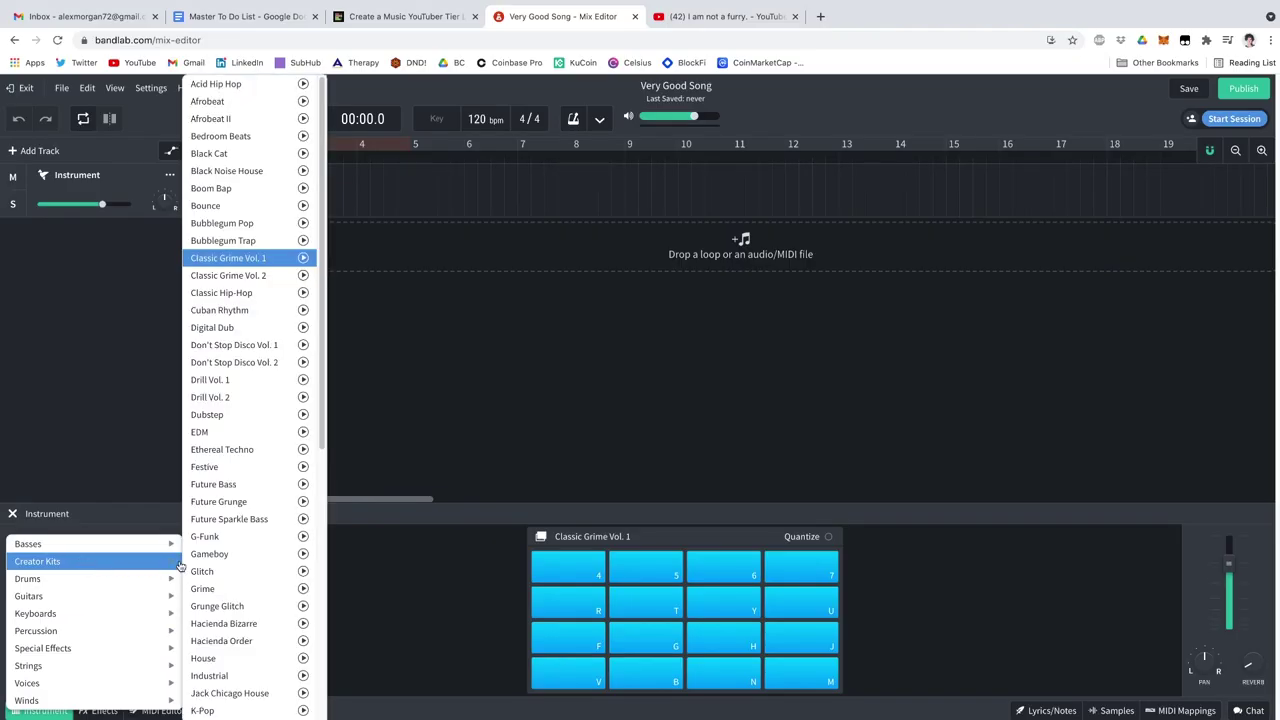
# Set the track's instrument to the Dubstep Kit and audition its kick, snare and other drum sounds
pyautogui.moveTo(127, 581)
pyautogui.moveTo(228, 599)
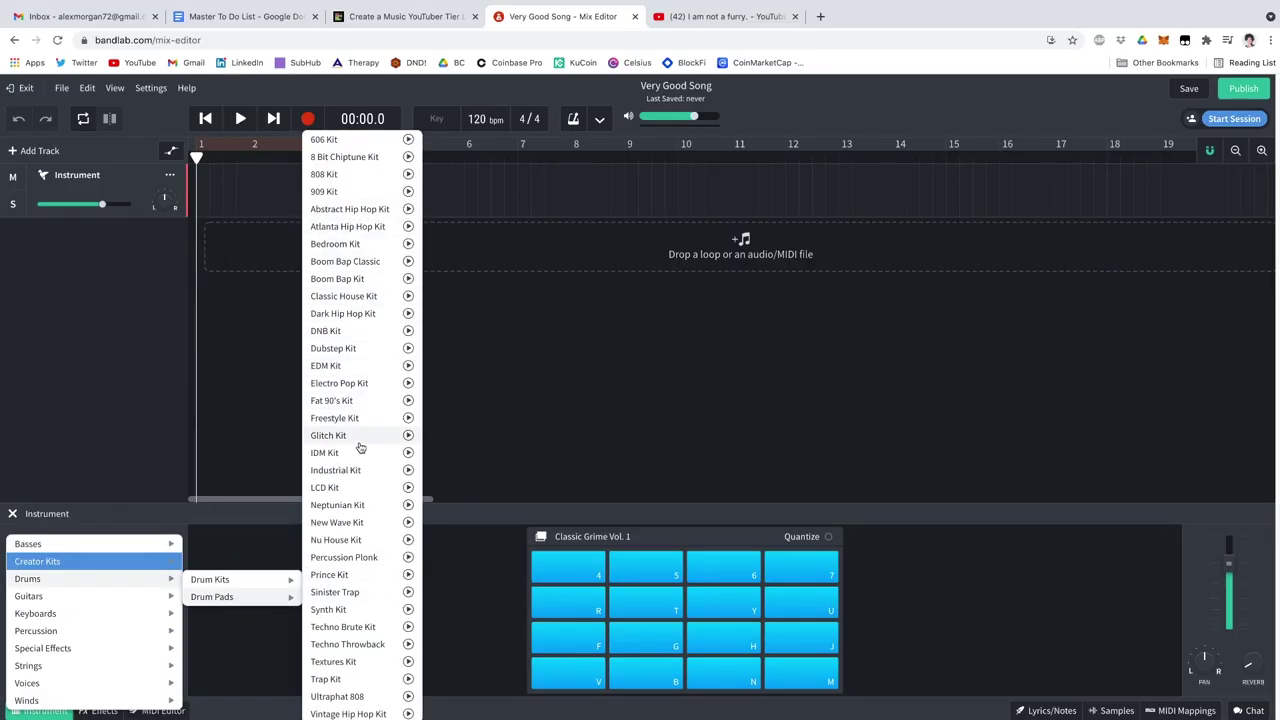
pyautogui.click(333, 348)
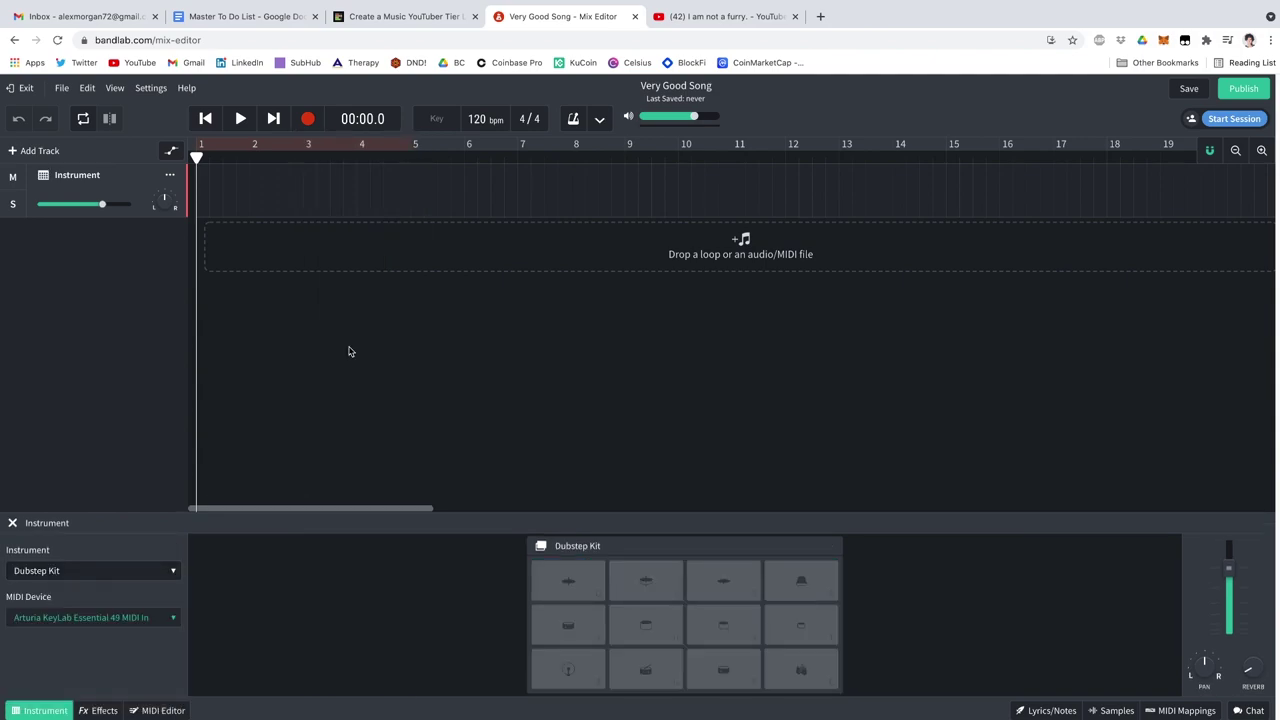
pyautogui.press('s')
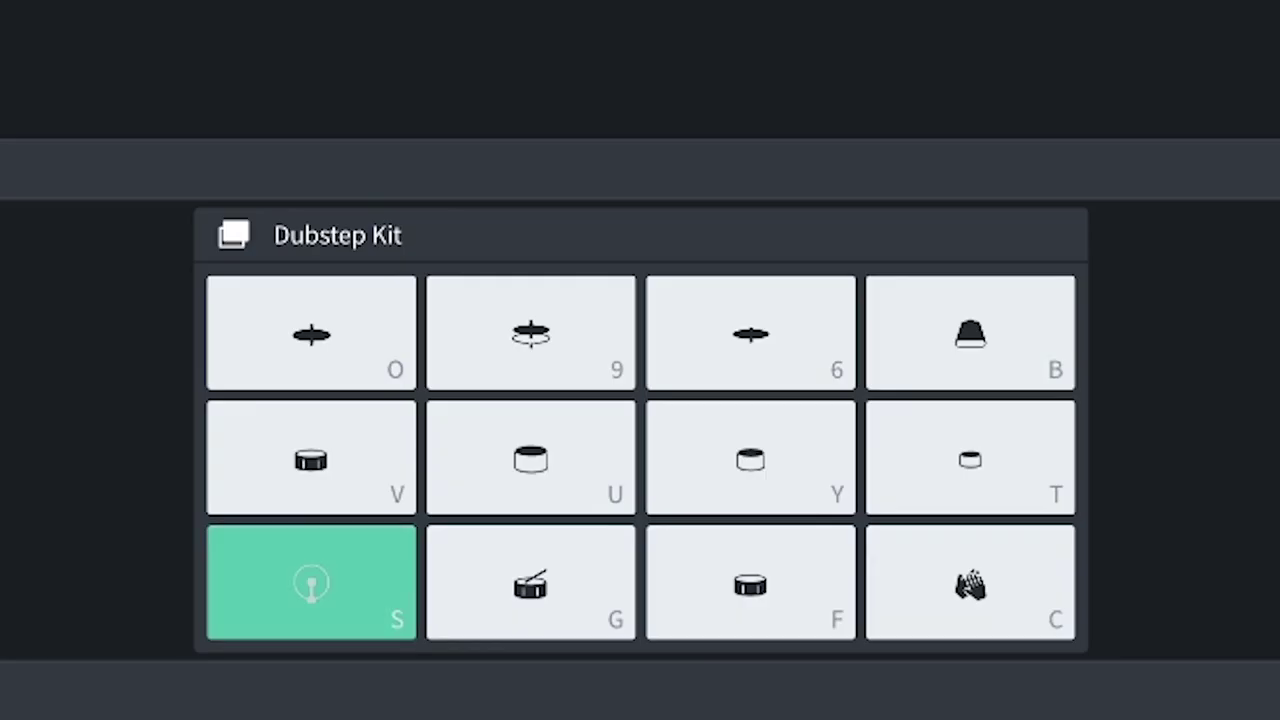
pyautogui.press('f')
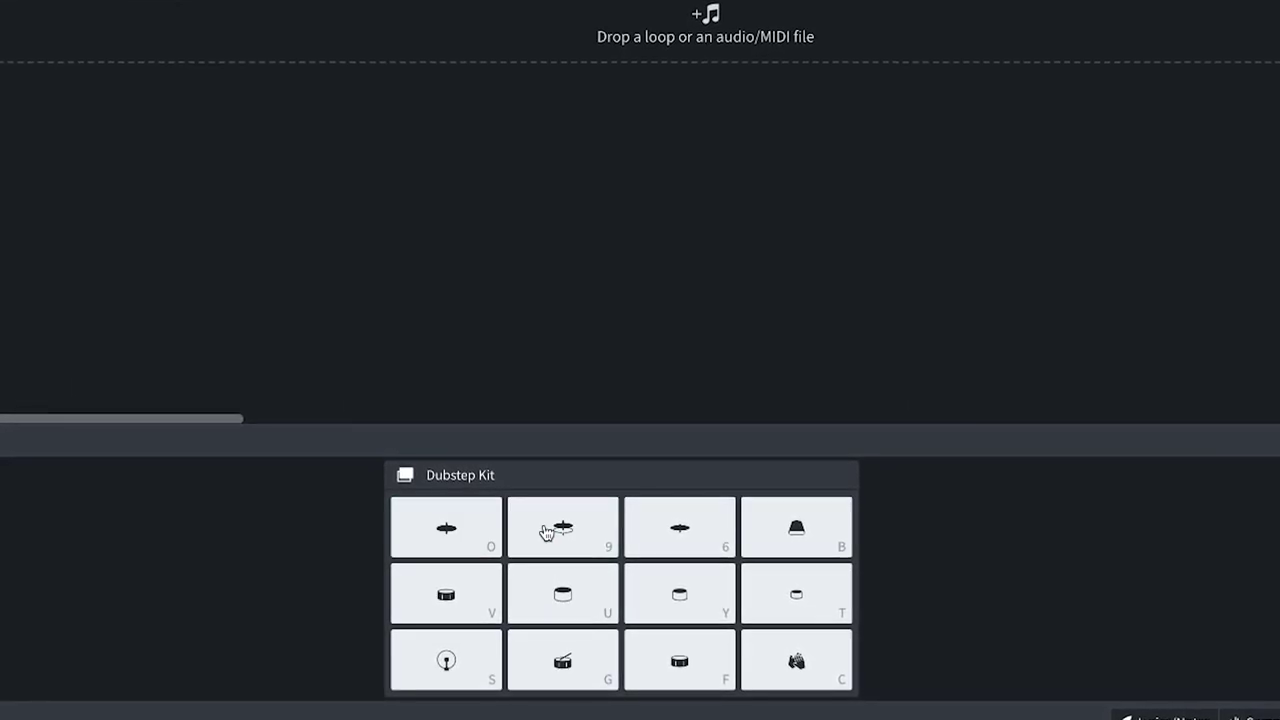
pyautogui.click(631, 531)
pyautogui.click(769, 528)
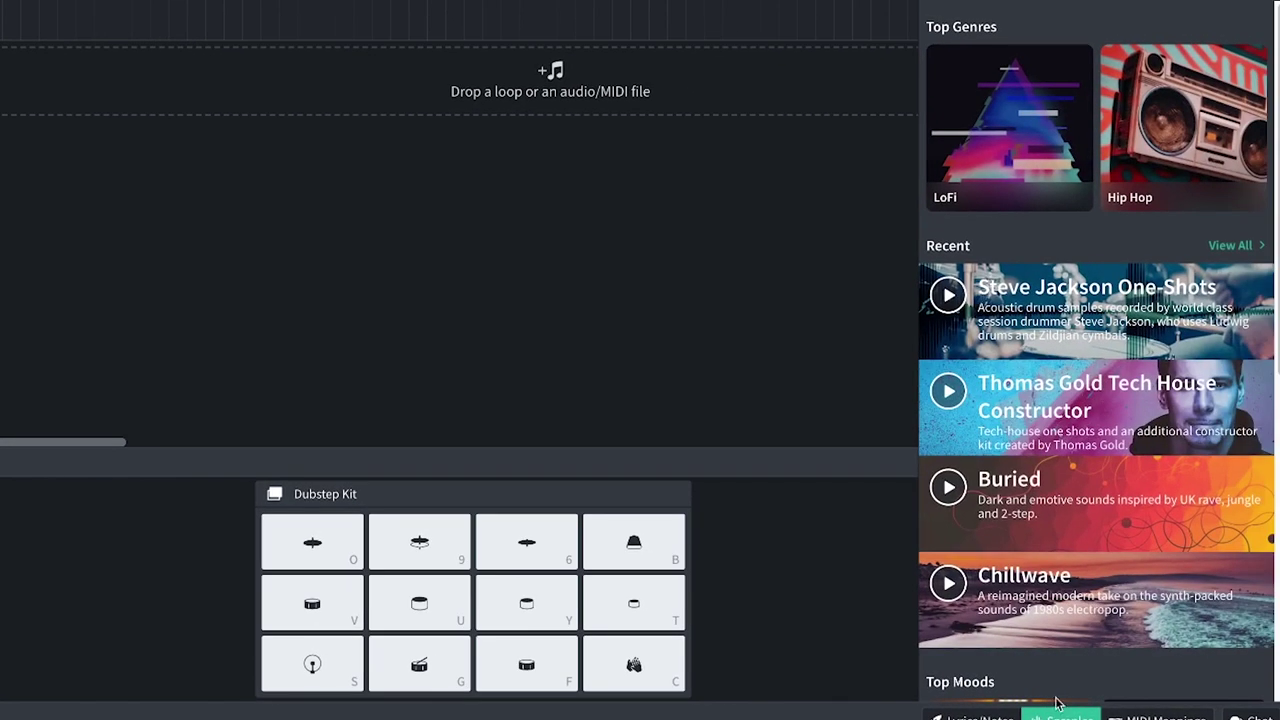
# Preview the Thomas Gold Tech House Constructor tom and snare shots and place TG Snare Shot 03 on a new track just after bar 2
pyautogui.click(1093, 146)
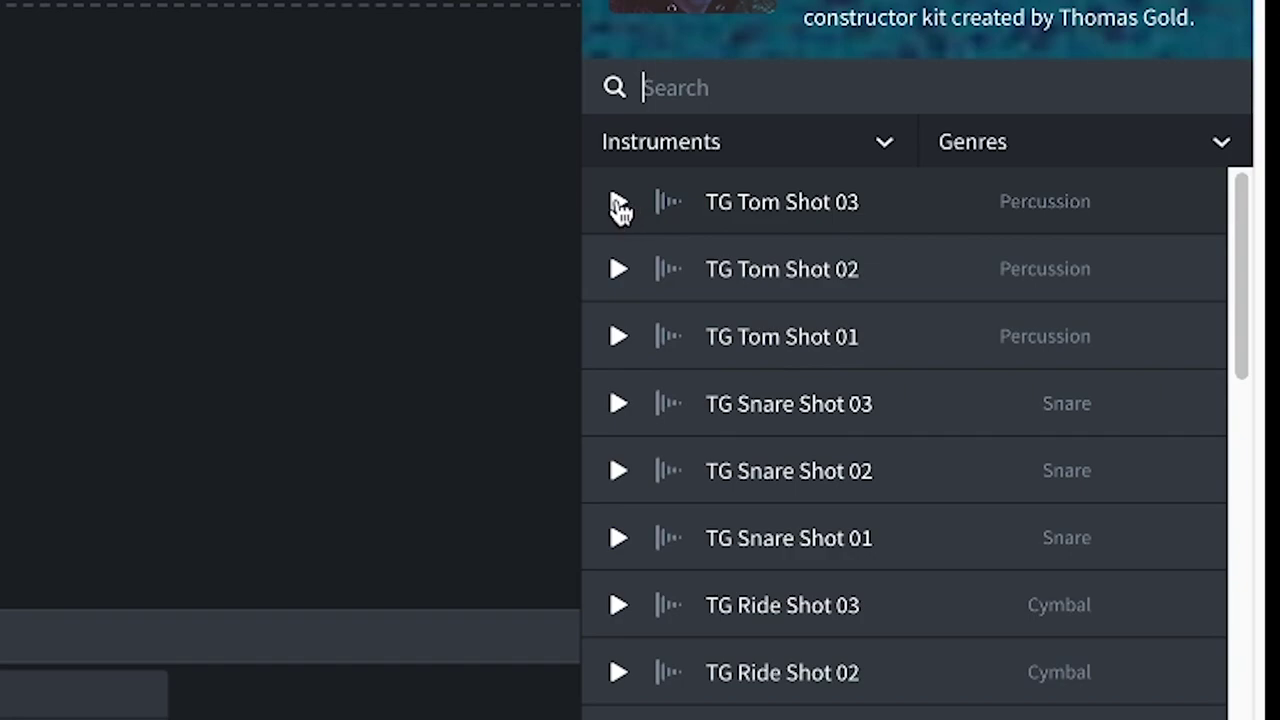
pyautogui.click(618, 203)
pyautogui.click(618, 269)
pyautogui.click(618, 336)
pyautogui.click(618, 403)
pyautogui.moveTo(629, 400); pyautogui.dragTo(277, 251)
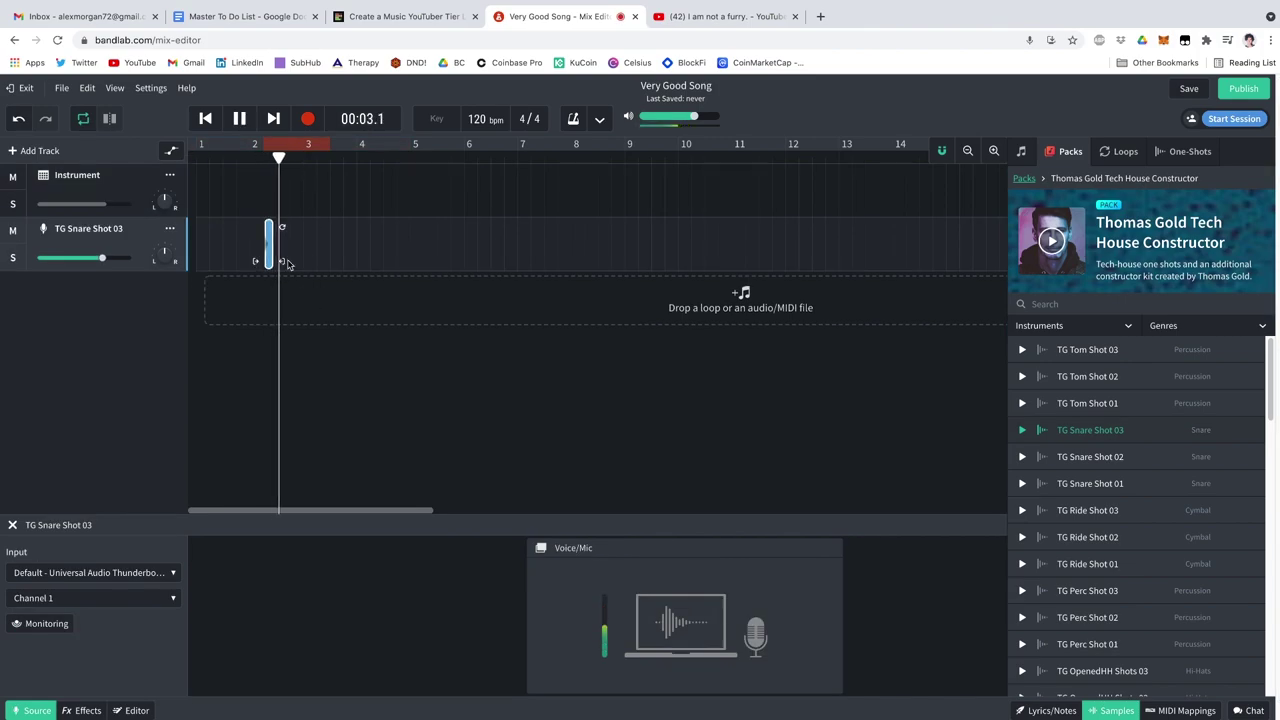
# Browse the instrument categories and the available sample packs, and close the sample browser
pyautogui.click(144, 569)
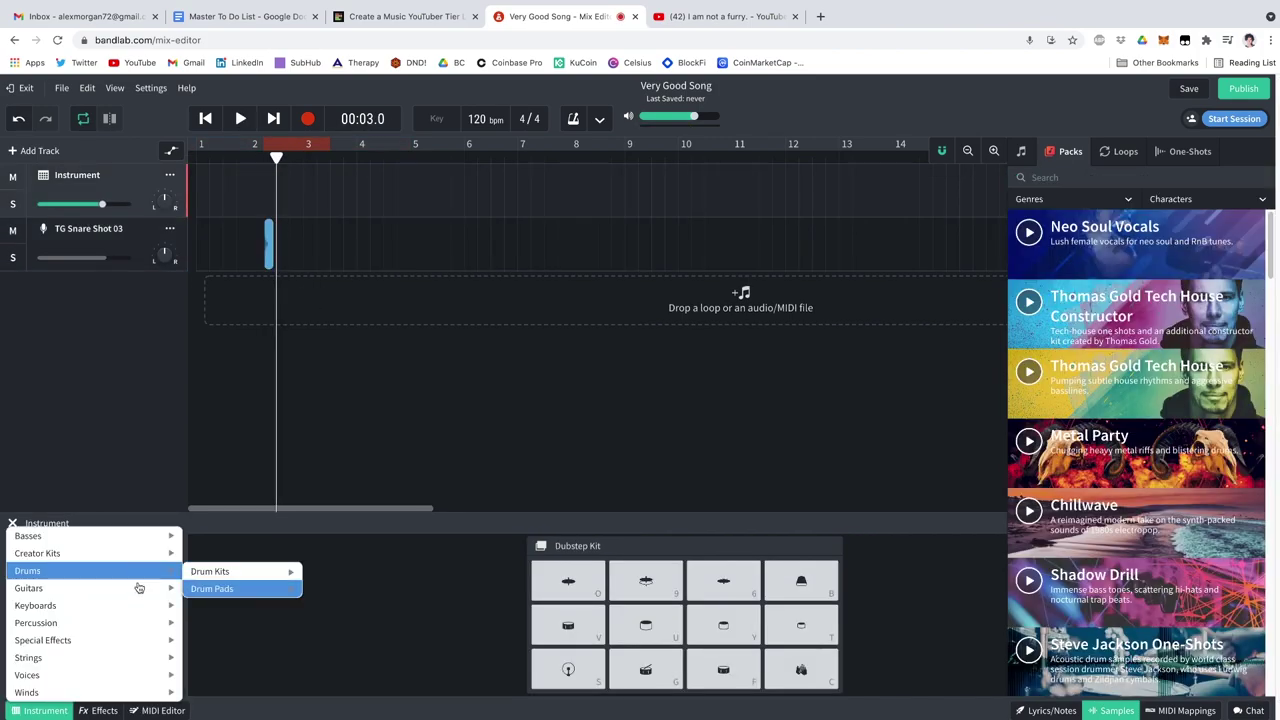
pyautogui.click(397, 614)
pyautogui.scroll(-3, 1160, 450)
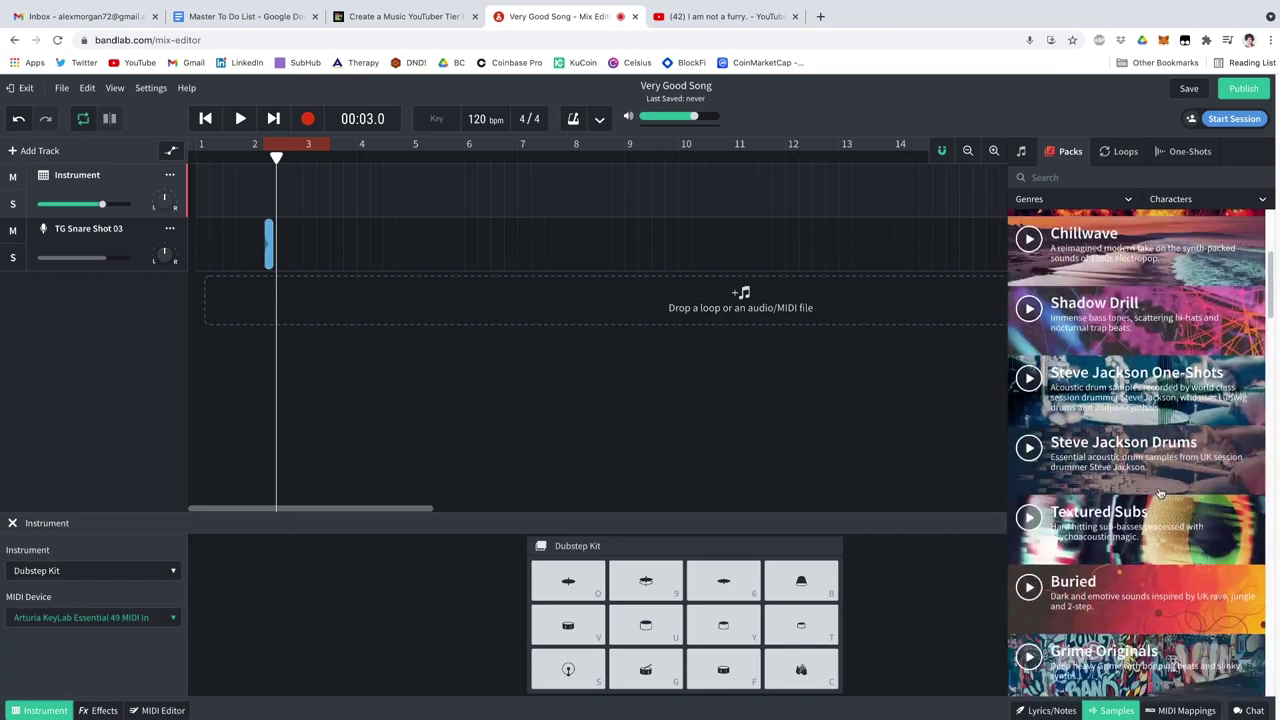
pyautogui.click(645, 380)
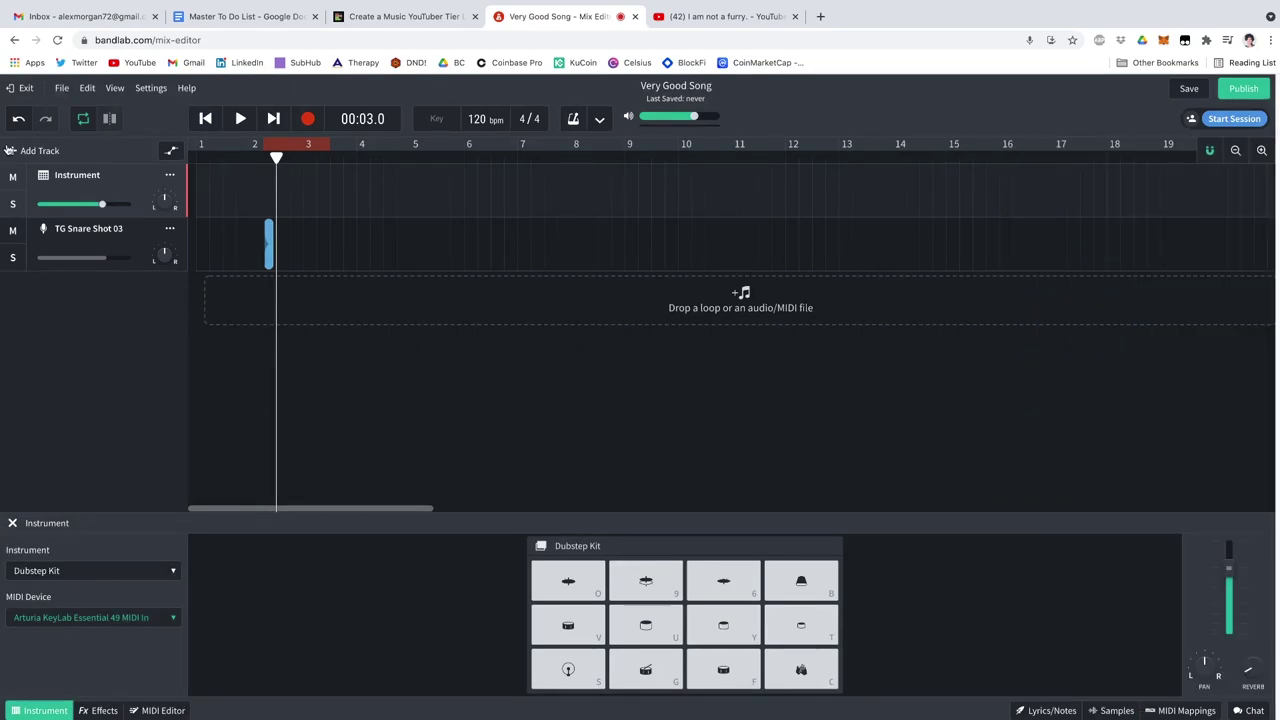
# Add a Voice/Mic track and a Guitar track to the project
pyautogui.click(23, 155)
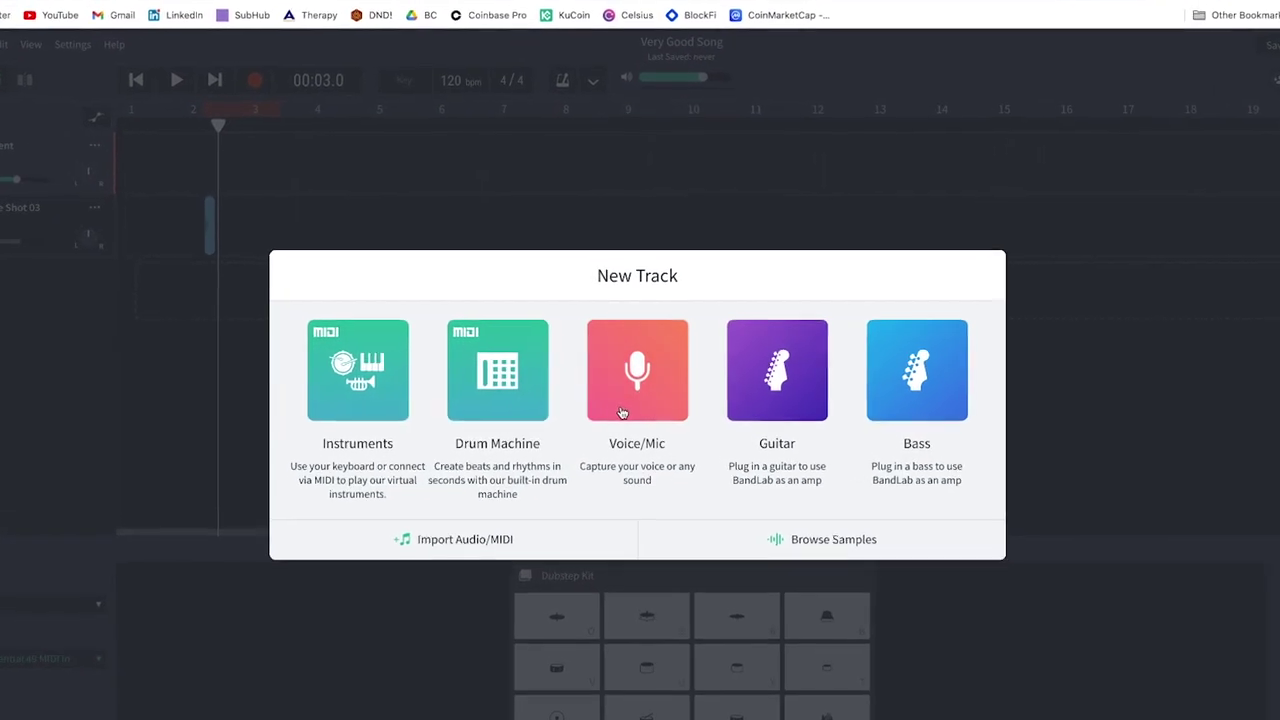
pyautogui.click(648, 402)
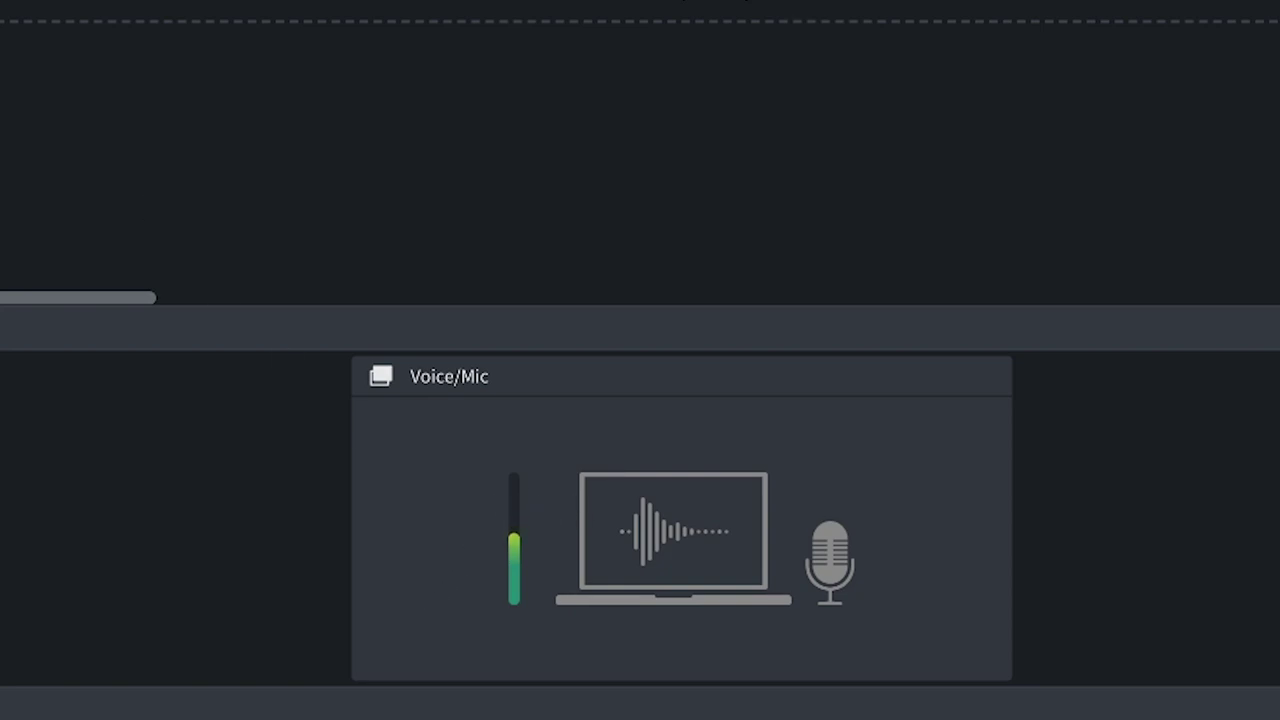
pyautogui.click(234, 440)
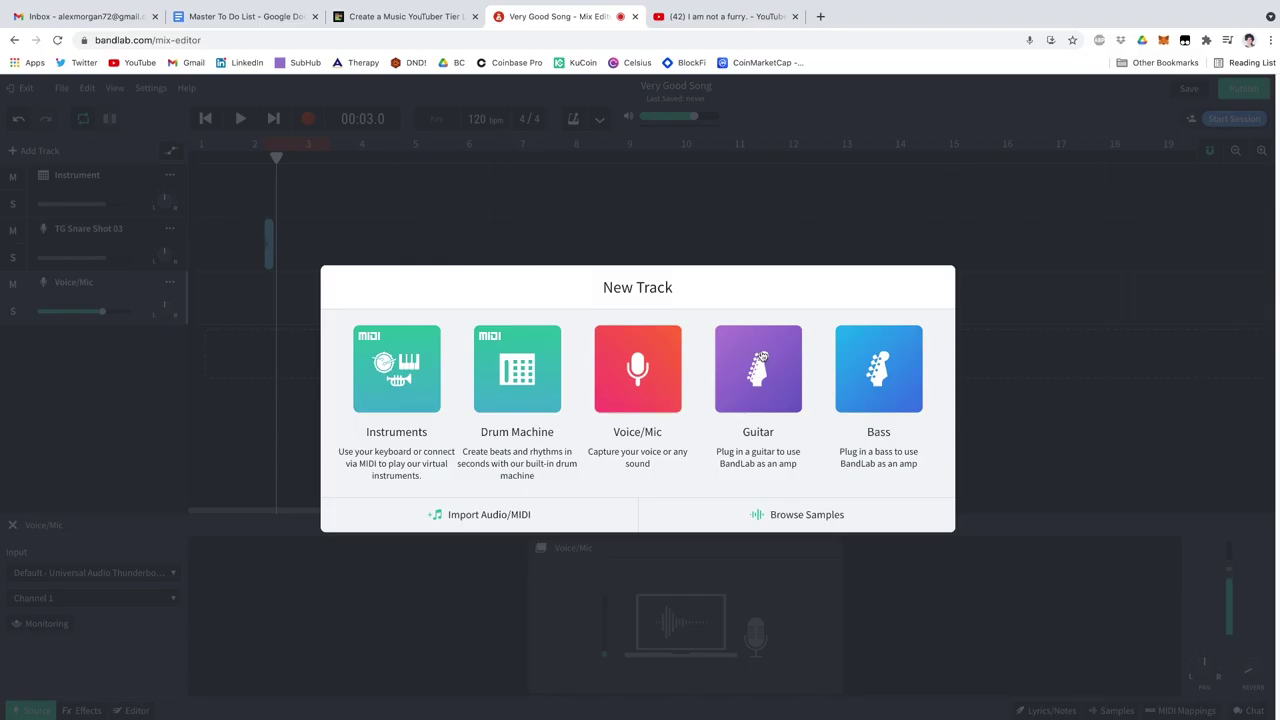
pyautogui.click(762, 356)
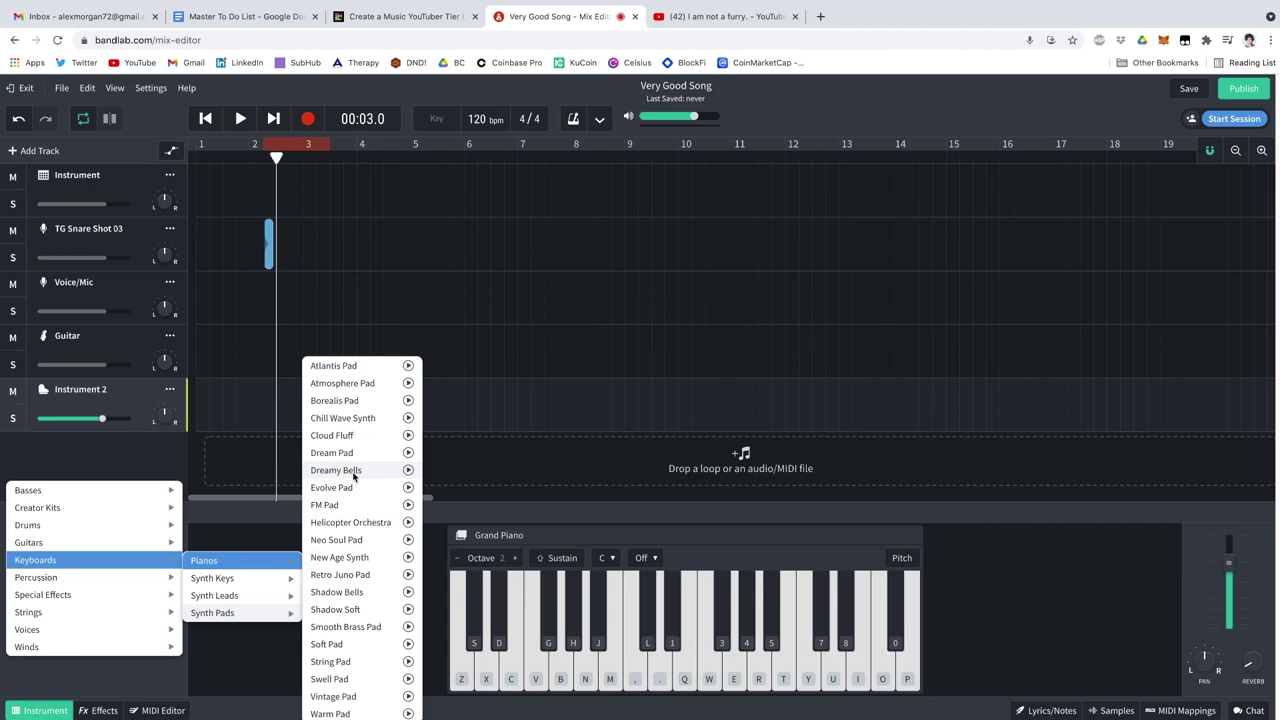
# Set Instrument 2's sound to Dreamy Bells and add the Graphic EQ and FBK Compressor effects to the track
pyautogui.click(336, 470)
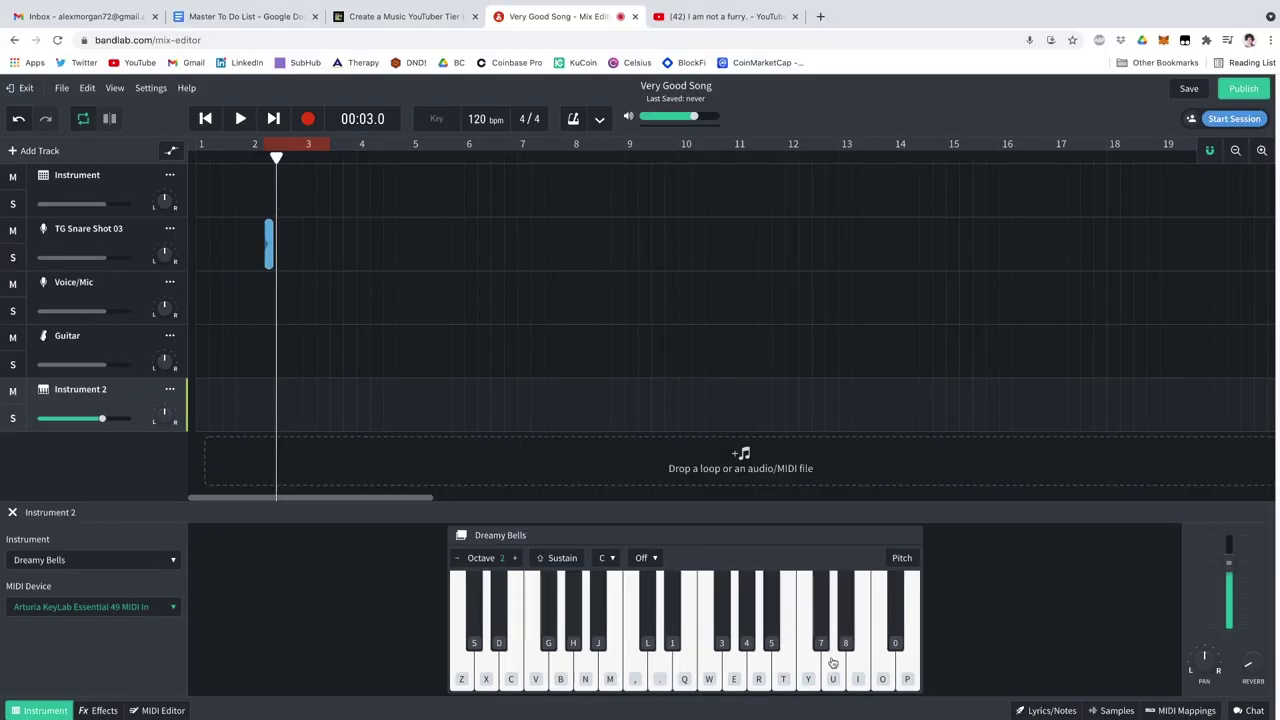
pyautogui.click(103, 710)
pyautogui.click(247, 615)
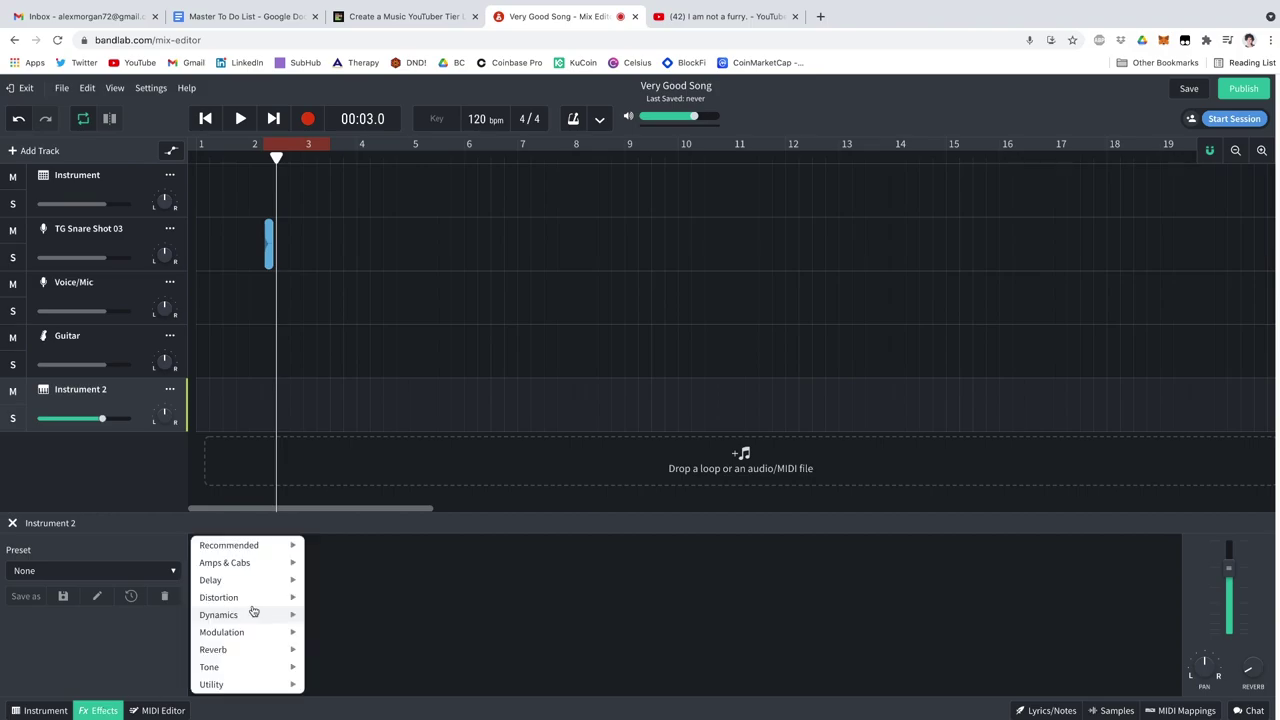
pyautogui.moveTo(237, 552)
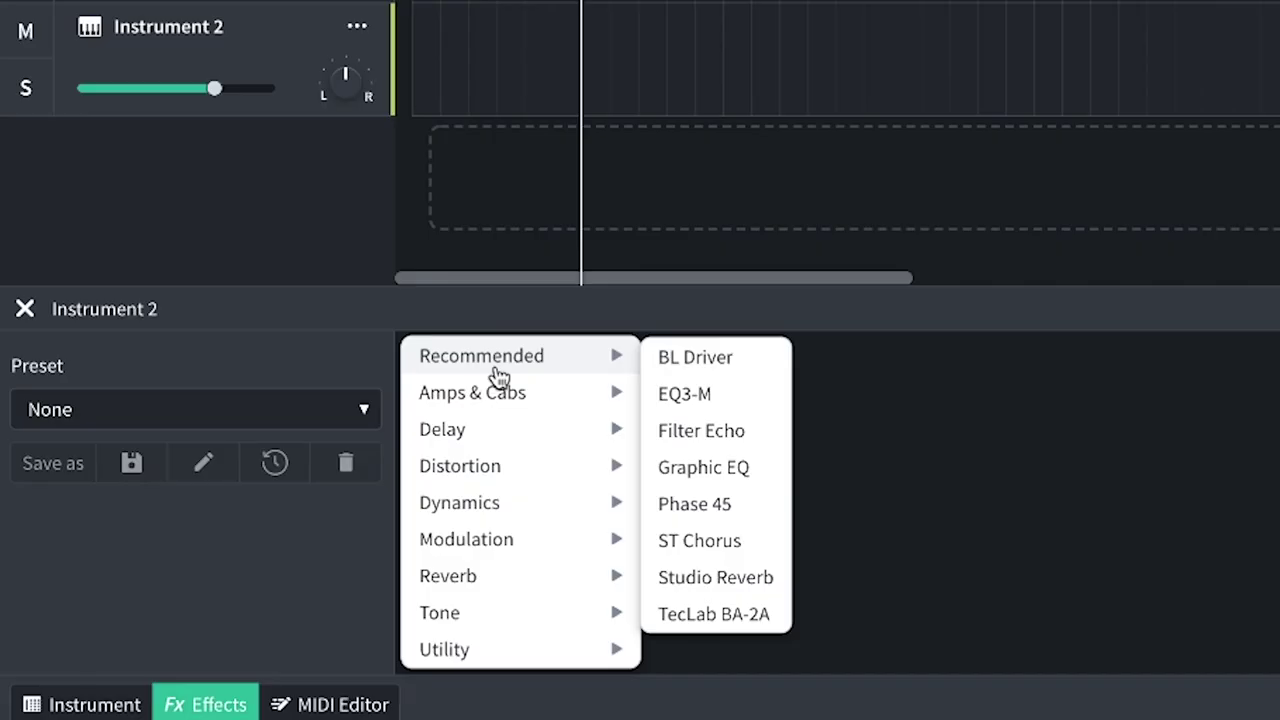
pyautogui.click(724, 468)
pyautogui.click(940, 514)
pyautogui.moveTo(611, 500)
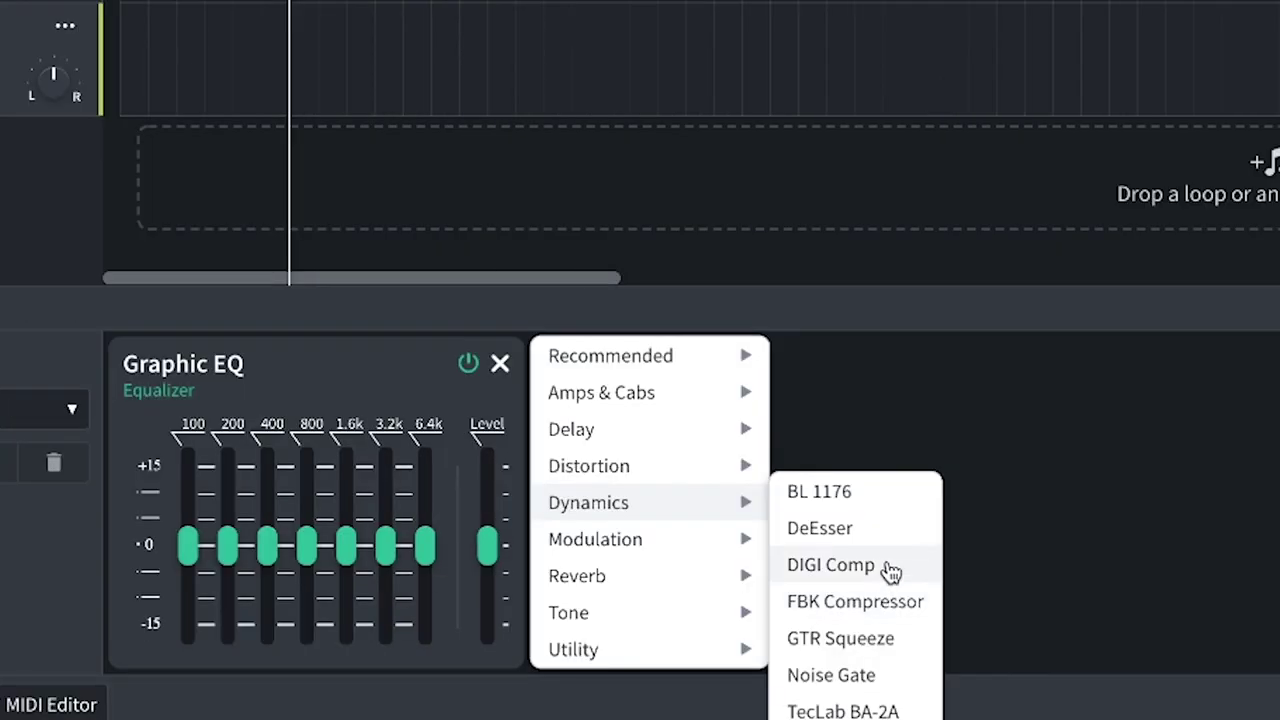
pyautogui.click(857, 603)
# Add another effect after the FBK Compressor and browse the effect list for a further one
pyautogui.click(1006, 531)
pyautogui.moveTo(700, 428)
pyautogui.click(774, 446)
pyautogui.click(1122, 508)
pyautogui.moveTo(1122, 514)
pyautogui.moveTo(1195, 580)
pyautogui.click(823, 574)
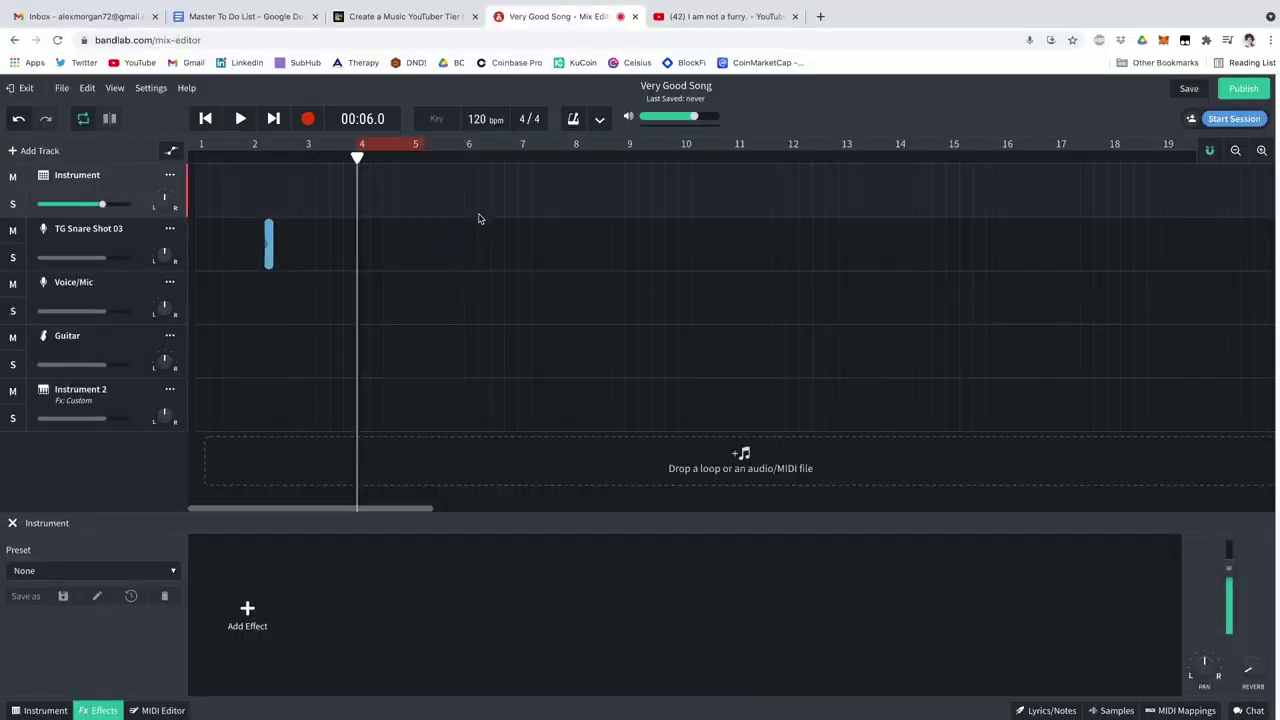
# Record a short take on the Instrument track from bar 4 with the metronome enabled, and stop it
pyautogui.click(308, 119)
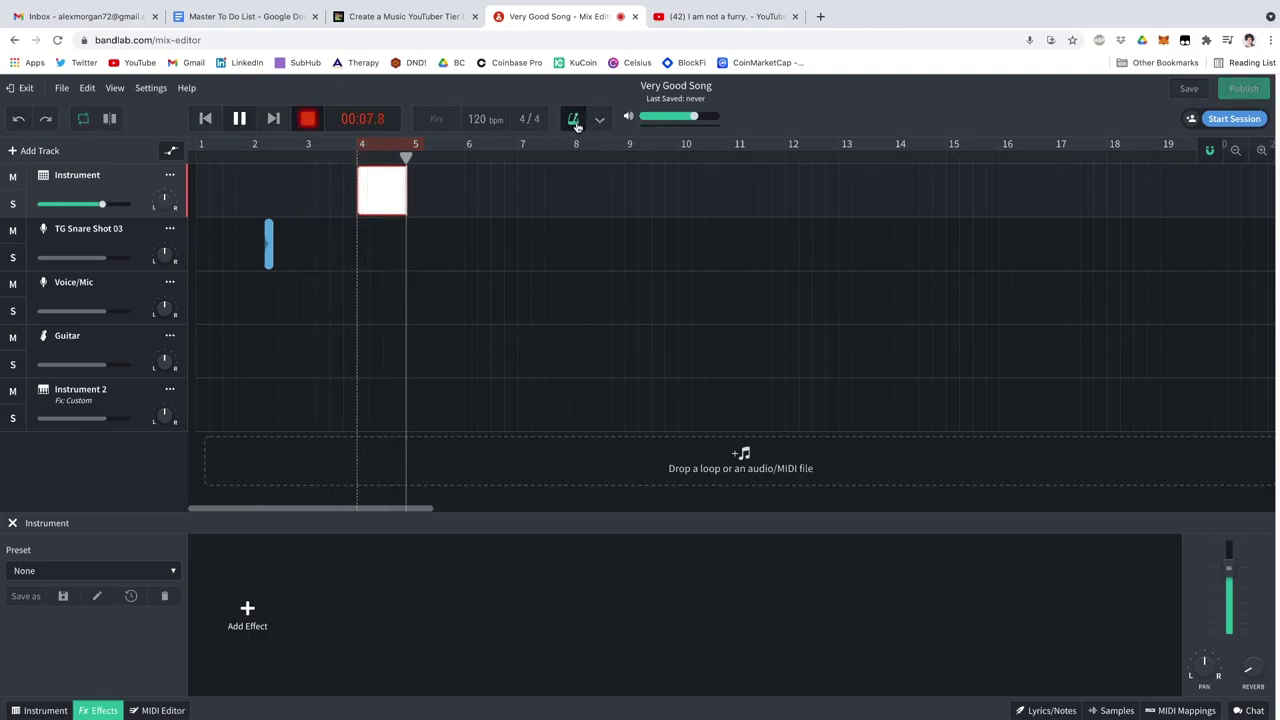
pyautogui.press('space')
# Examine the timeline around the snare clip at closer zoom and view the project's key options
pyautogui.click(1249, 152)
pyautogui.click(1259, 152)
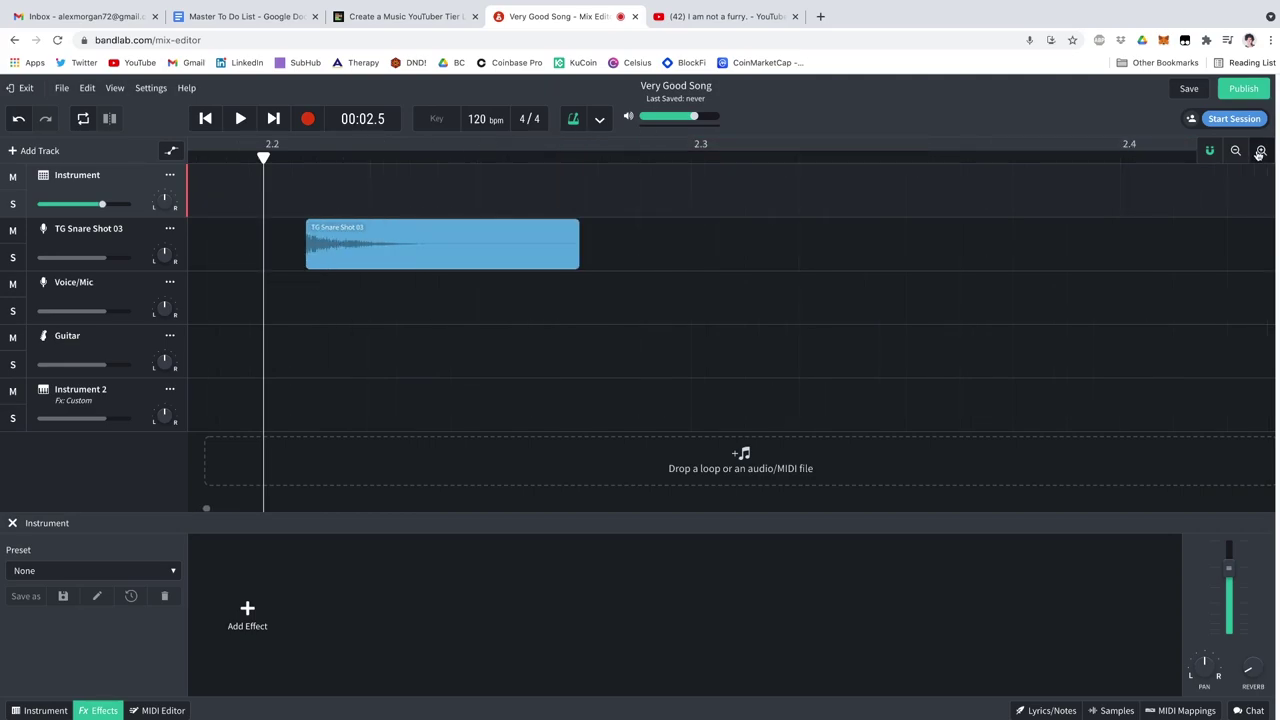
pyautogui.click(1238, 151)
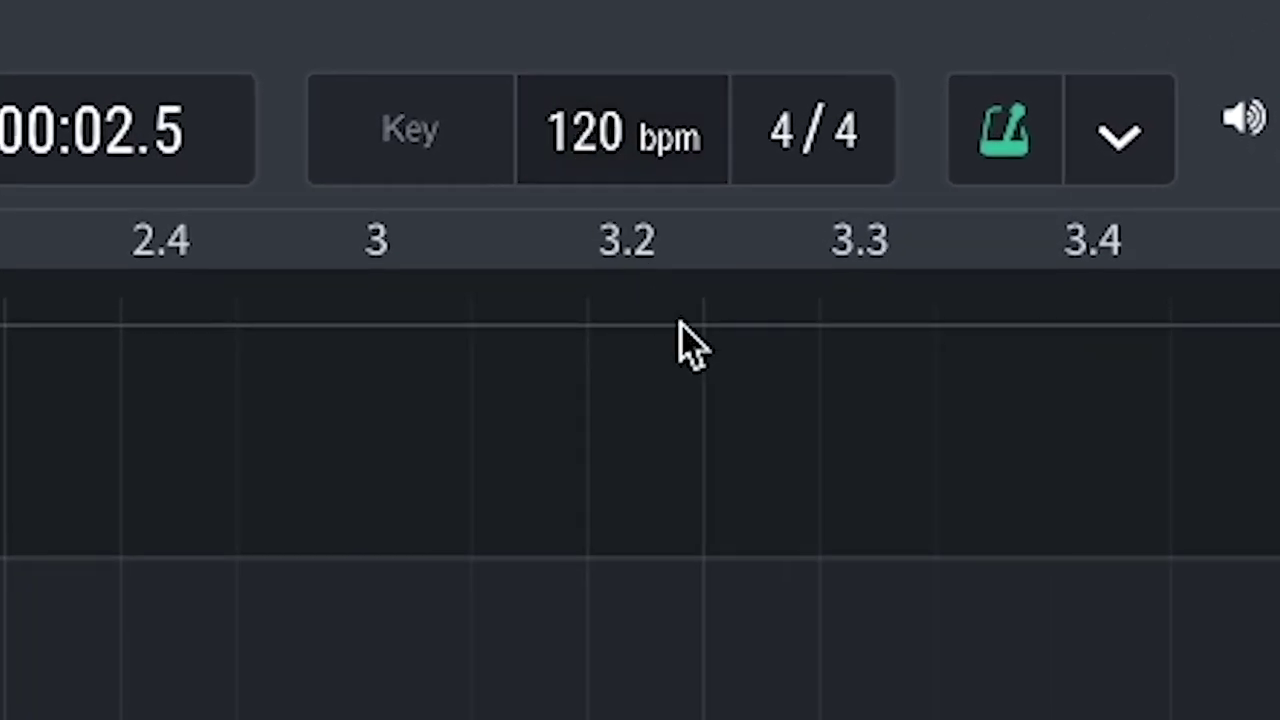
pyautogui.click(424, 118)
pyautogui.click(957, 451)
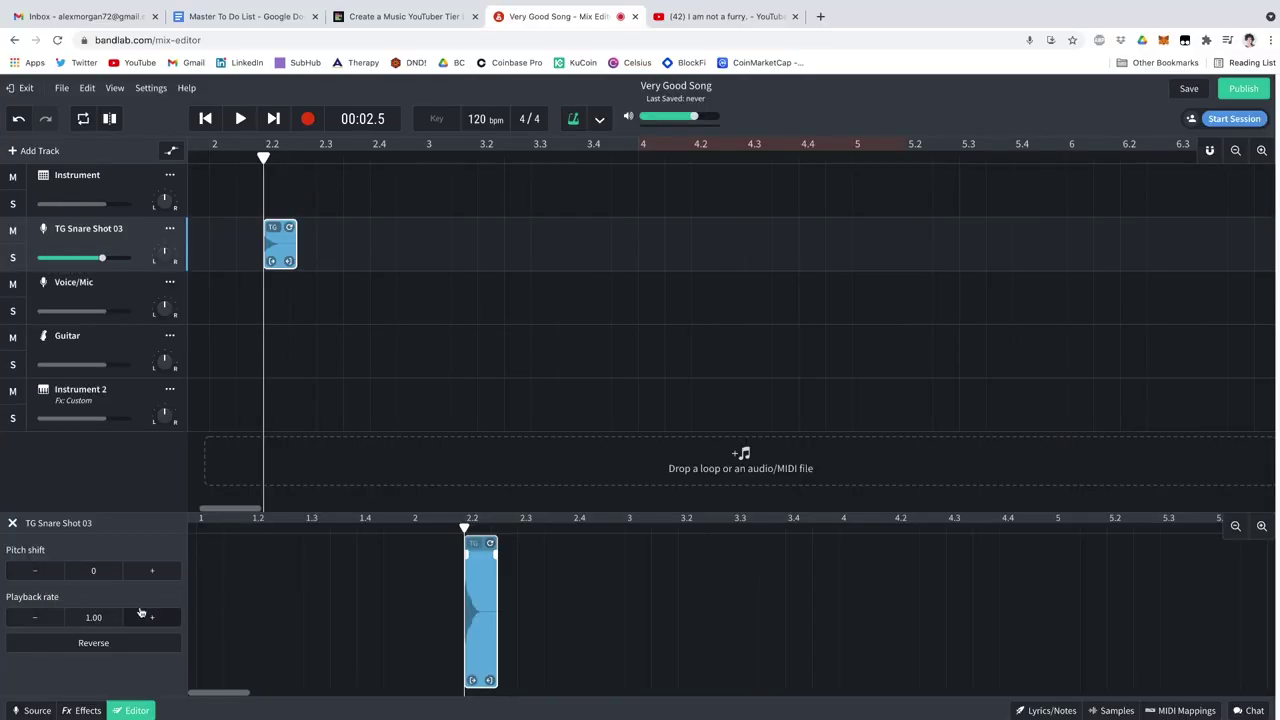
# Draw a wavy volume automation curve on the TG Snare Shot 03 track from about 2.3 to 5.4, and hide the automation lanes
pyautogui.click(325, 405)
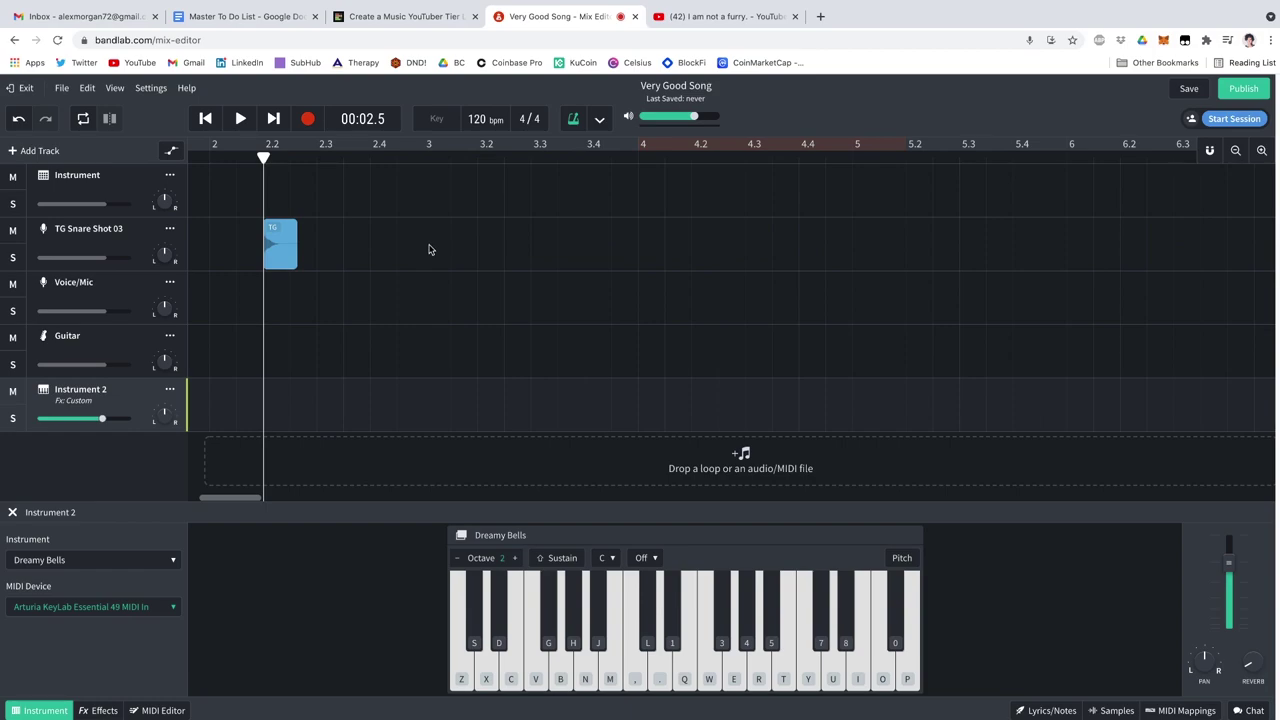
pyautogui.press('a')
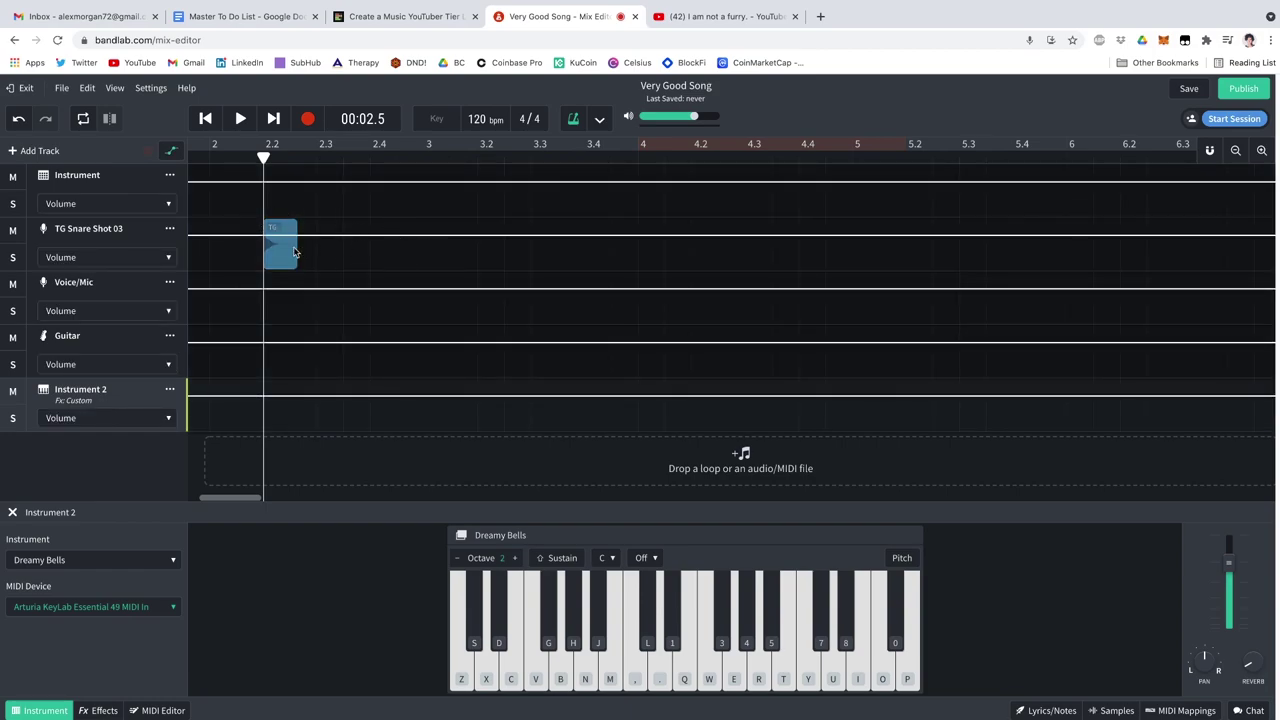
pyautogui.press('a')
pyautogui.press('a')
pyautogui.moveTo(345, 236)
pyautogui.mouseDown()
pyautogui.moveTo(674, 260)
pyautogui.moveTo(853, 250)
pyautogui.mouseUp()
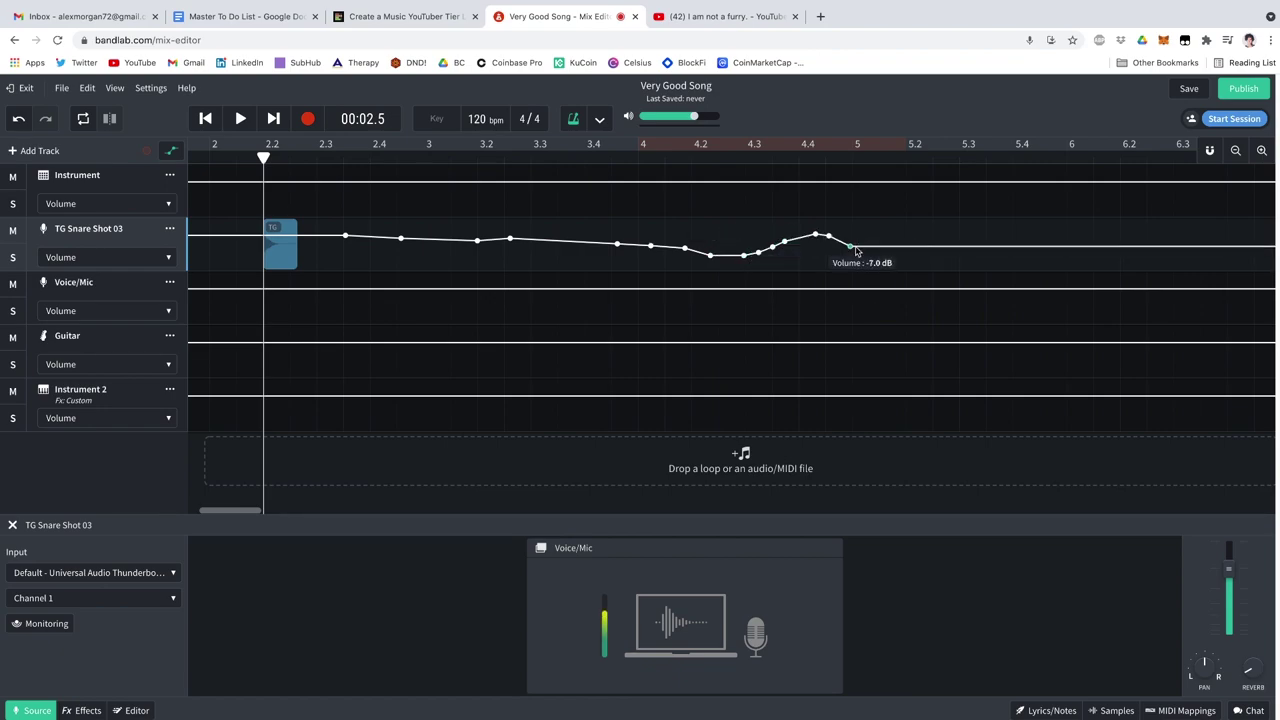
pyautogui.moveTo(936, 251); pyautogui.dragTo(1026, 240)
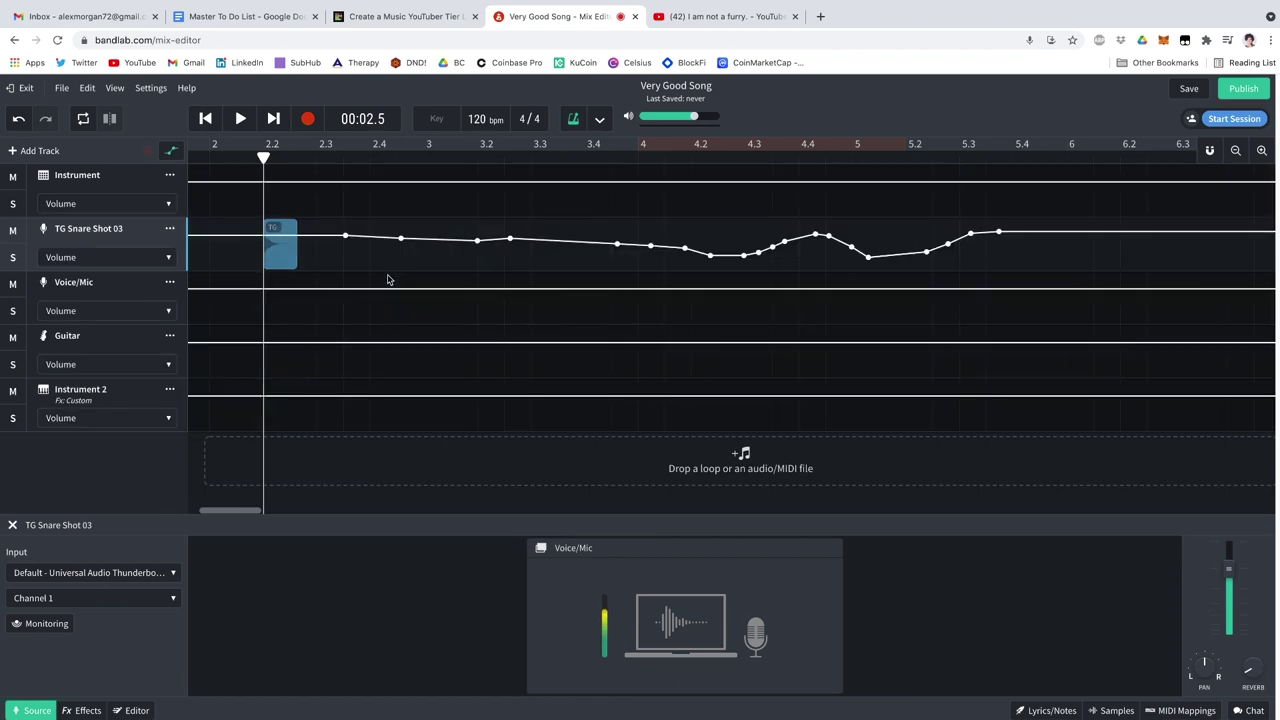
pyautogui.press('a')
pyautogui.press('a')
pyautogui.press('a')
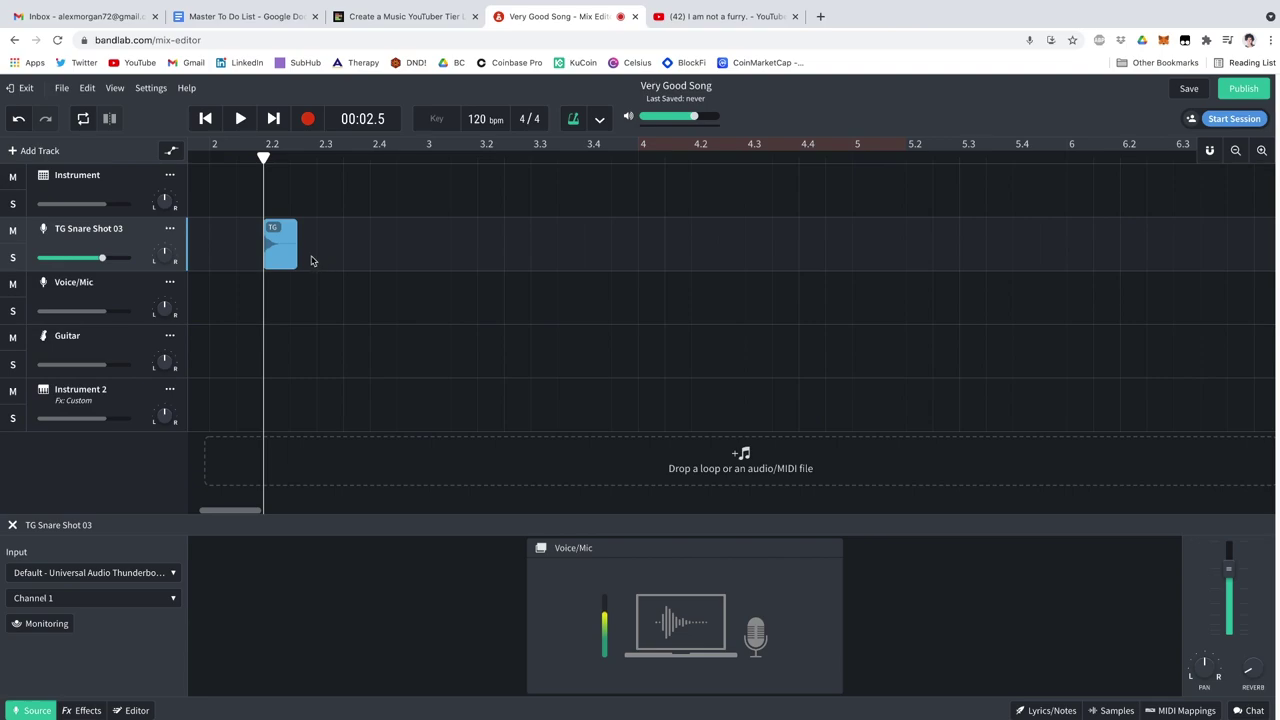
# Place a row of back-to-back copies of the snare clip on its track, from 2.2 to just before bar 4
pyautogui.moveTo(283, 236); pyautogui.dragTo(750, 258)
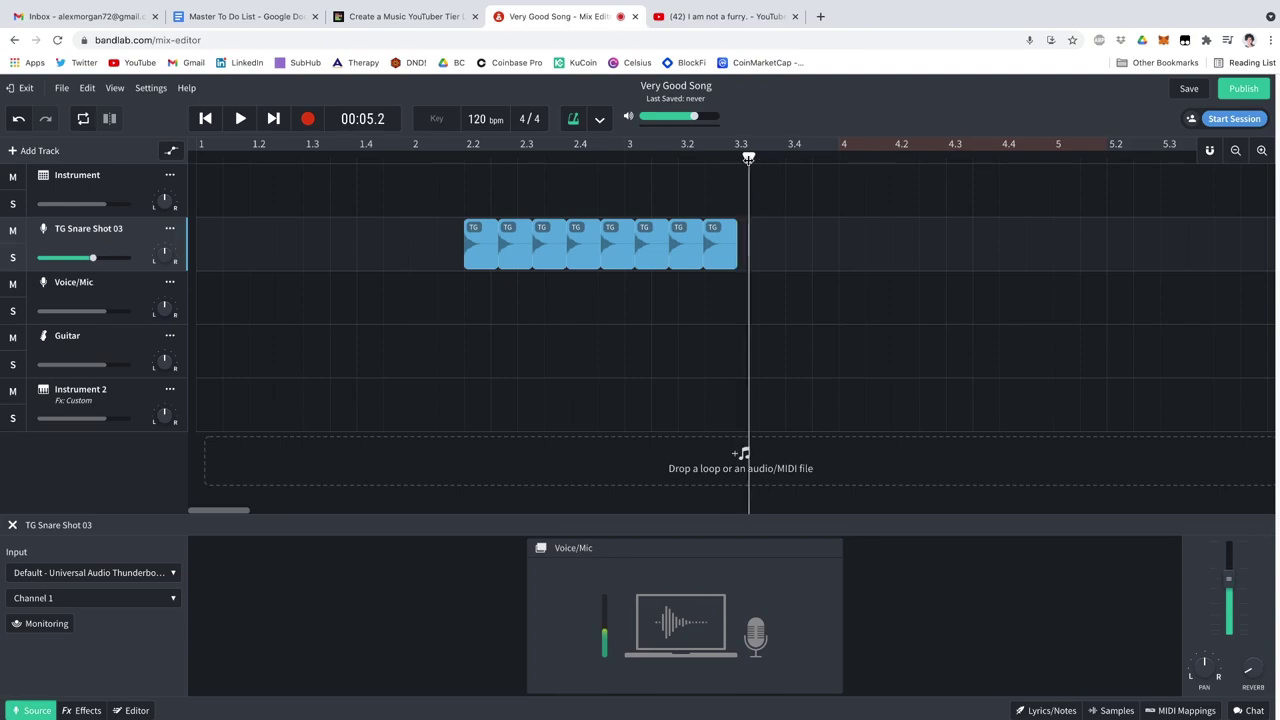
pyautogui.moveTo(790, 332); pyautogui.dragTo(766, 280)
pyautogui.moveTo(644, 250); pyautogui.dragTo(699, 250)
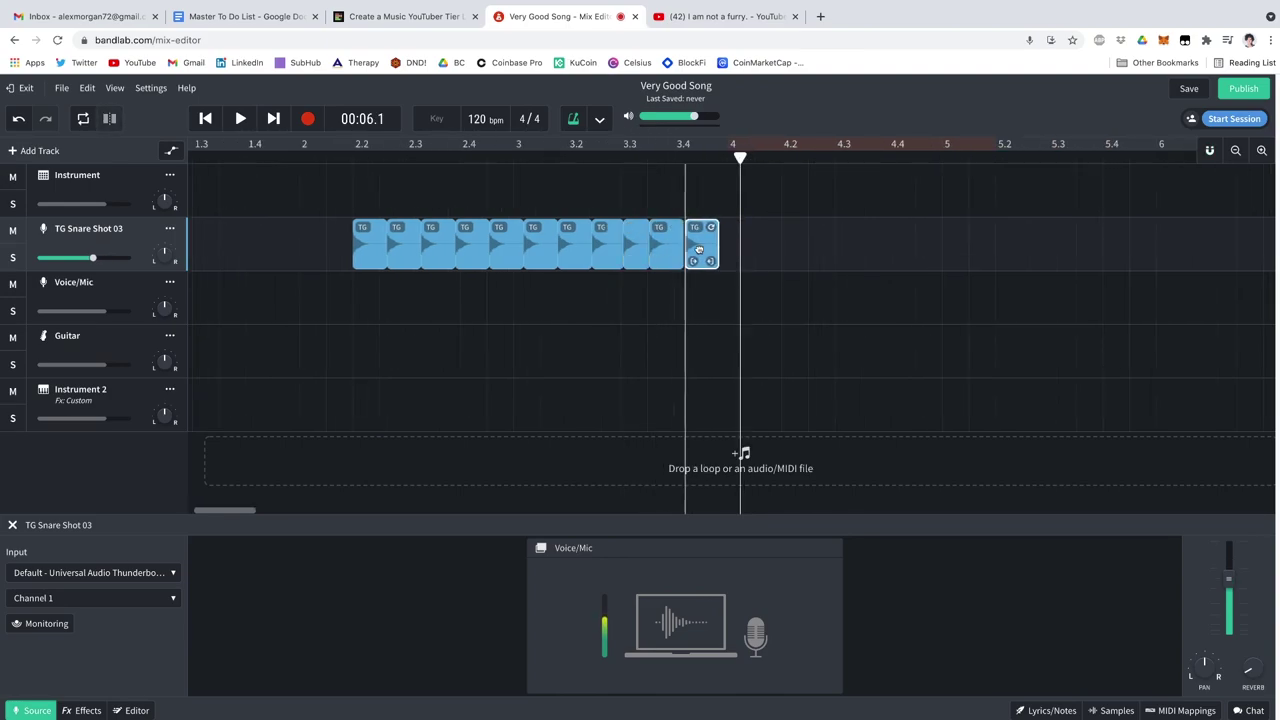
pyautogui.click(703, 434)
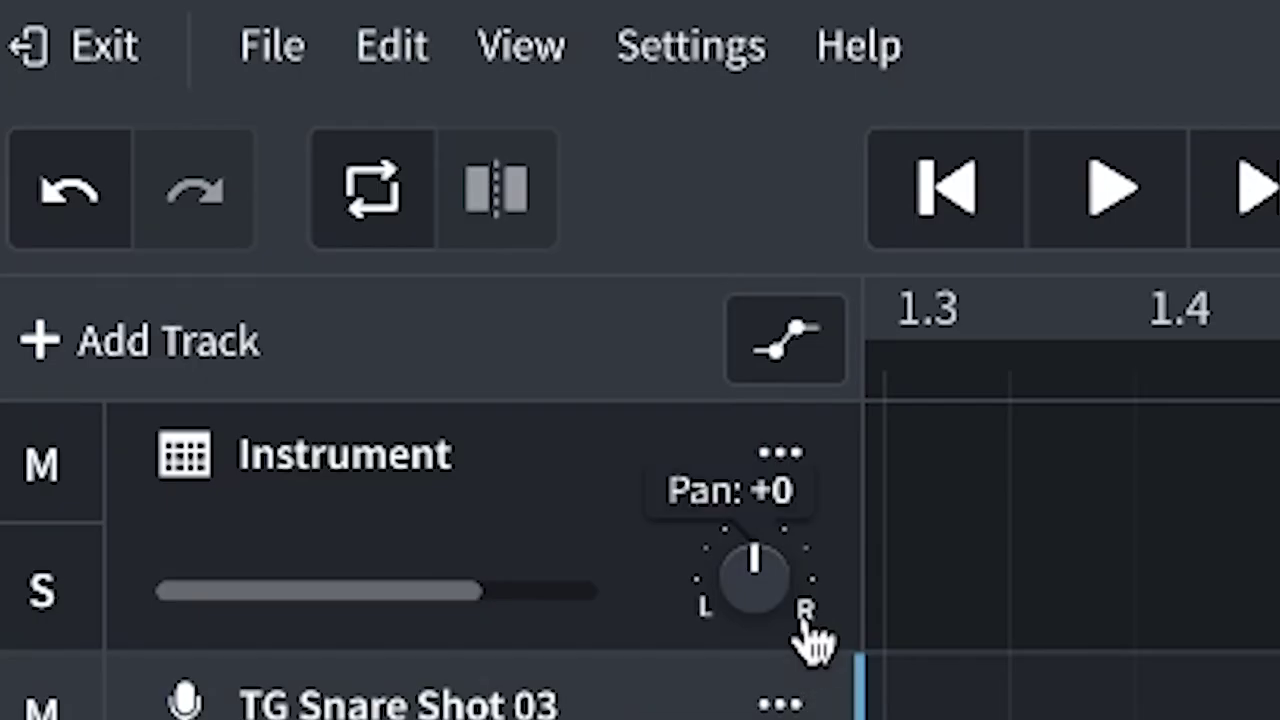
# Pan the Instrument track slightly to the left and lower its volume to a little under half
pyautogui.moveTo(164, 205); pyautogui.dragTo(161, 240)
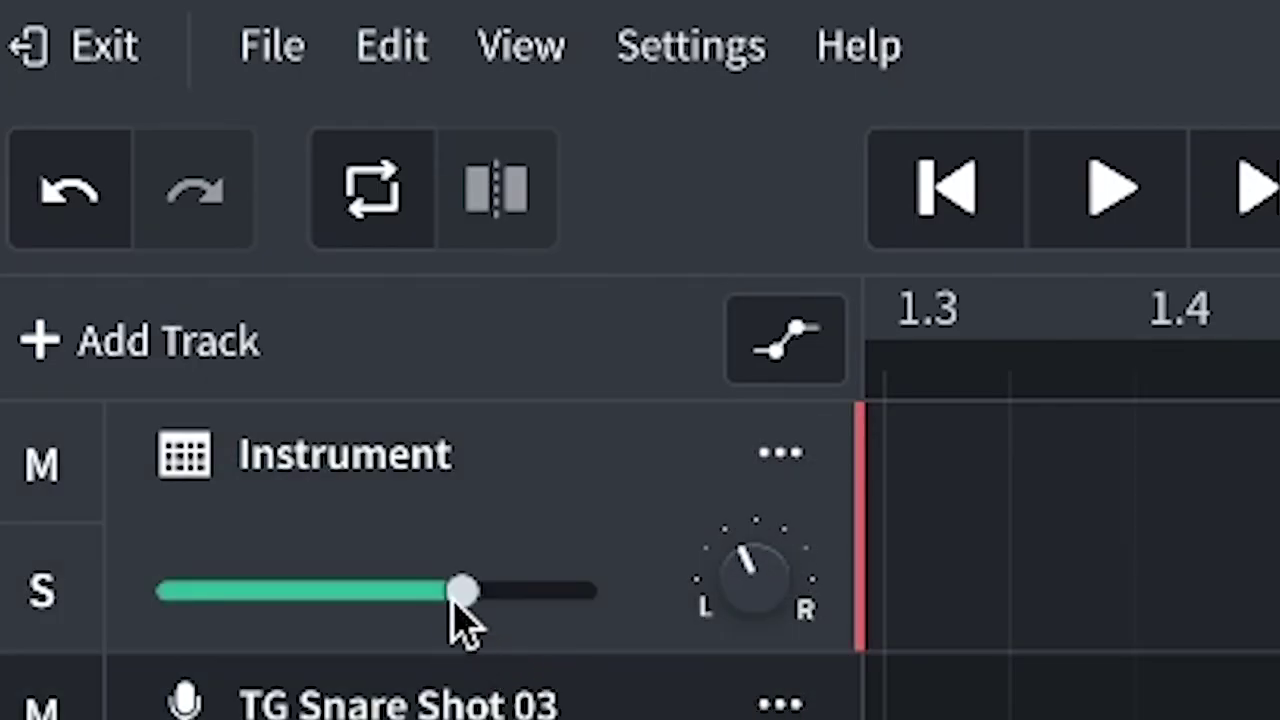
pyautogui.moveTo(470, 594); pyautogui.dragTo(350, 594)
# Mute and solo the Instrument track, and turn both off again
pyautogui.click(42, 540)
pyautogui.click(35, 510)
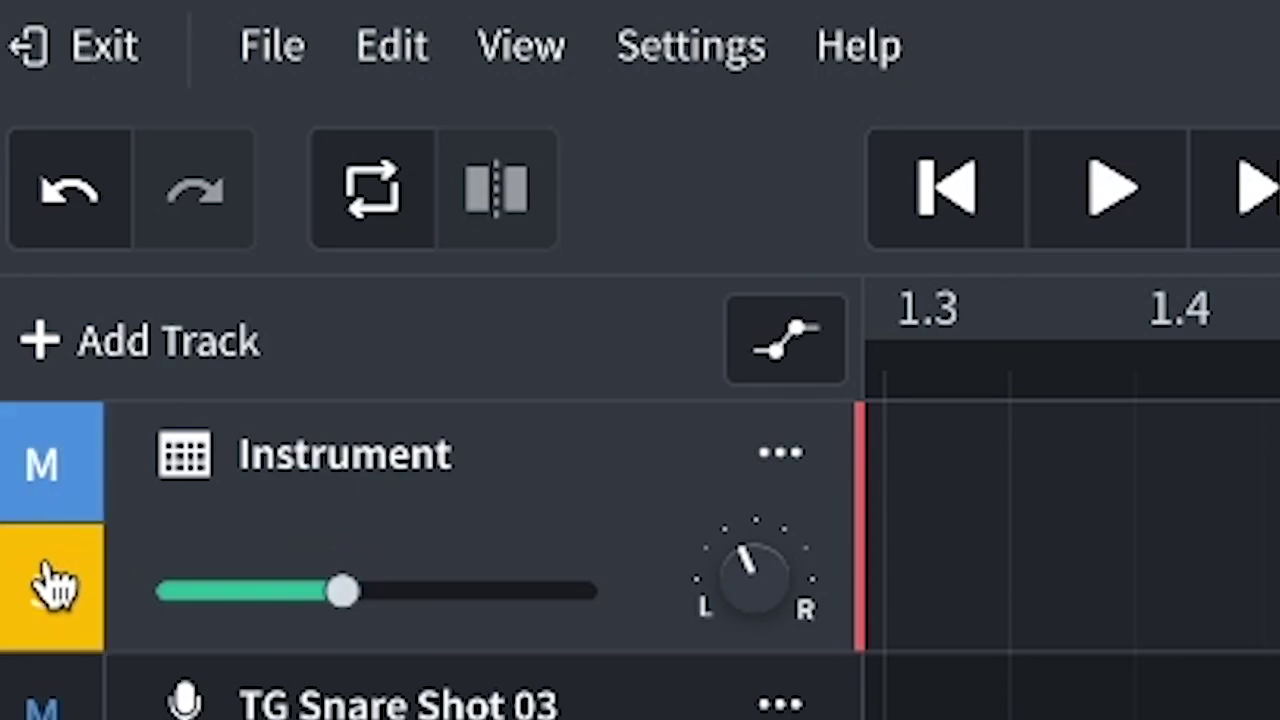
pyautogui.click(42, 568)
pyautogui.click(66, 485)
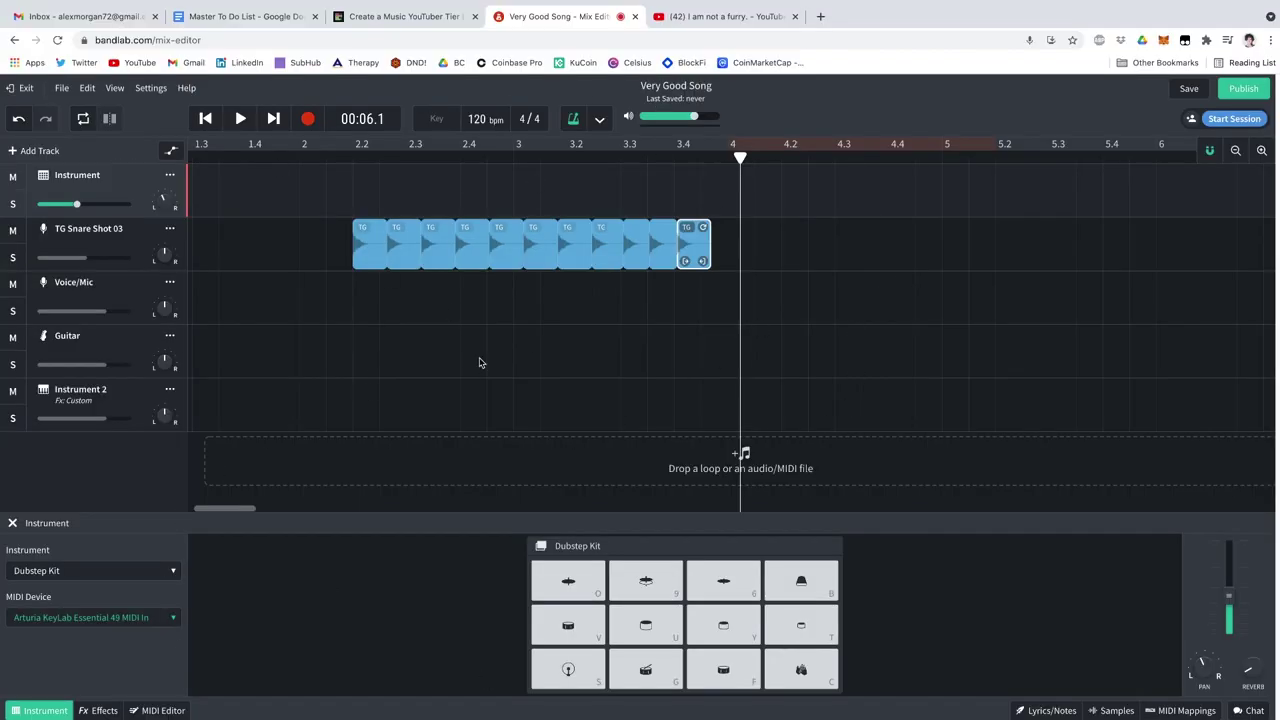